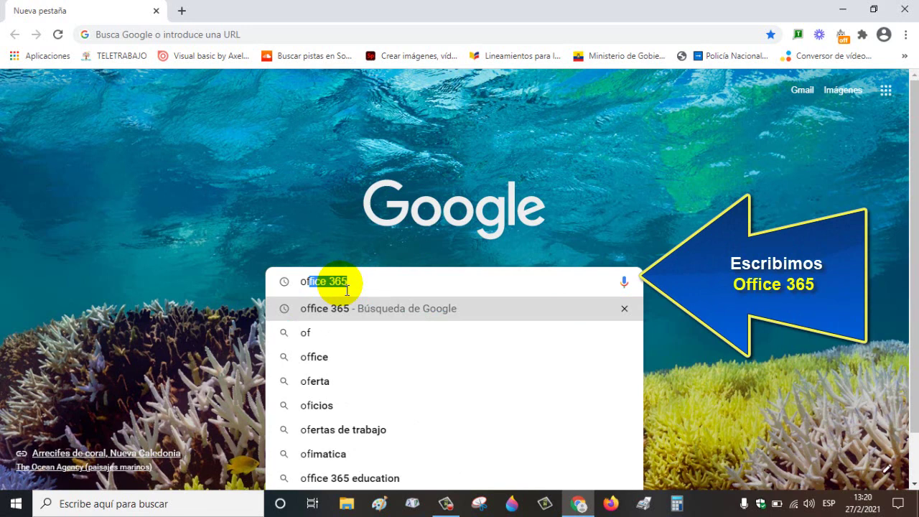
Step: Search Google for 'office 365 login' and open the Office 365 sign-in result on office.com
type("fice ")
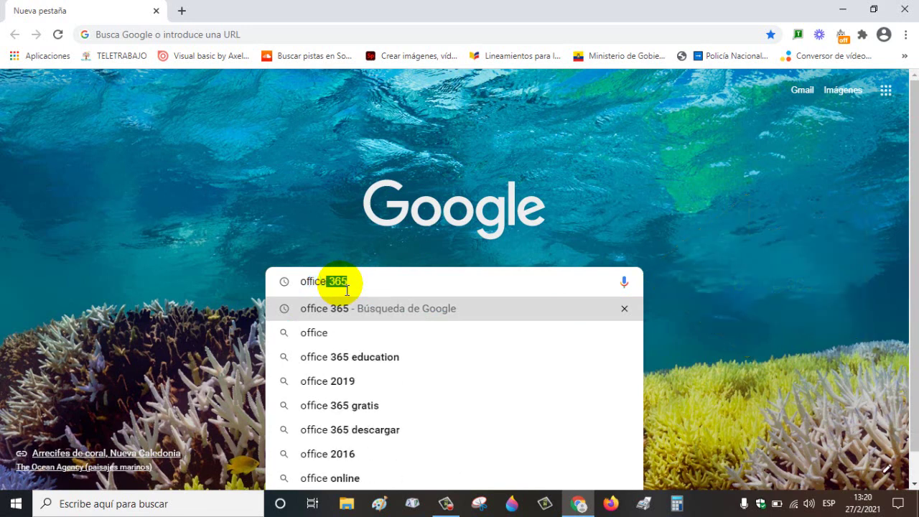
type("365")
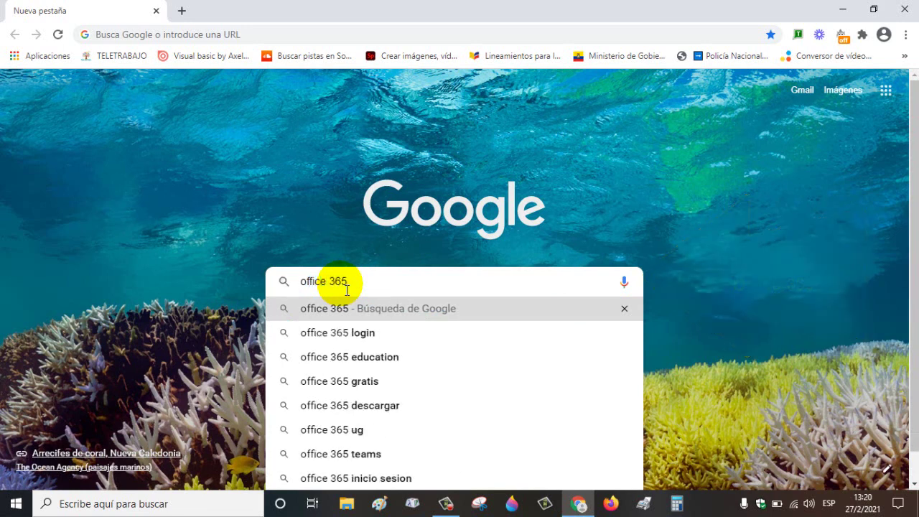
left_click(342, 333)
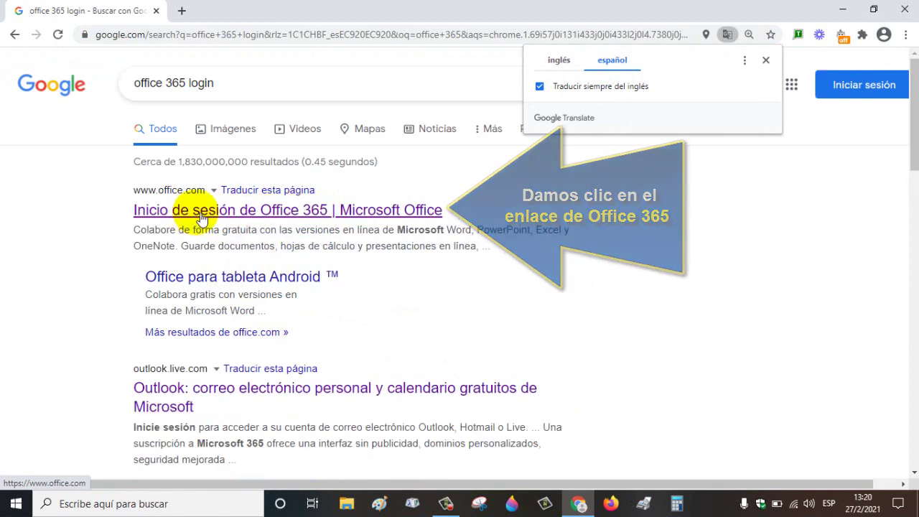
left_click(293, 210)
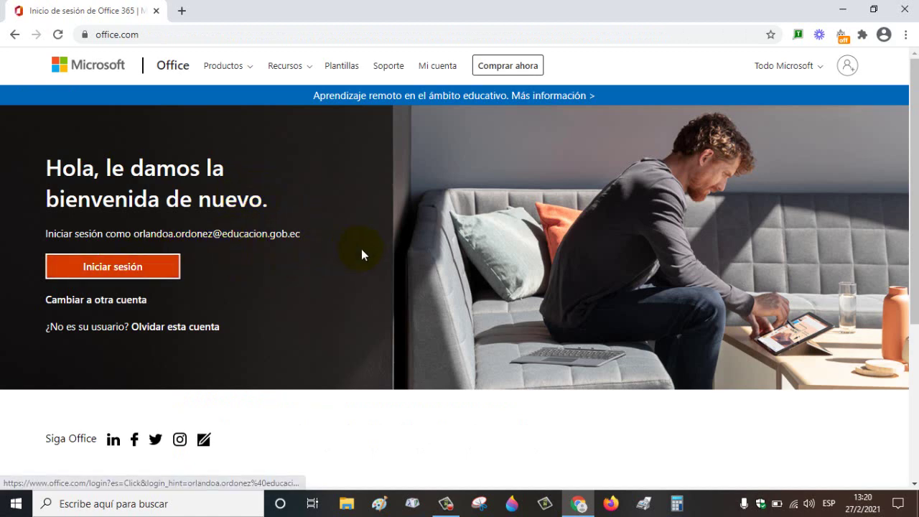
Step: Sign in to Microsoft 365 with the institutional e-mail address and the account password
left_click(852, 70)
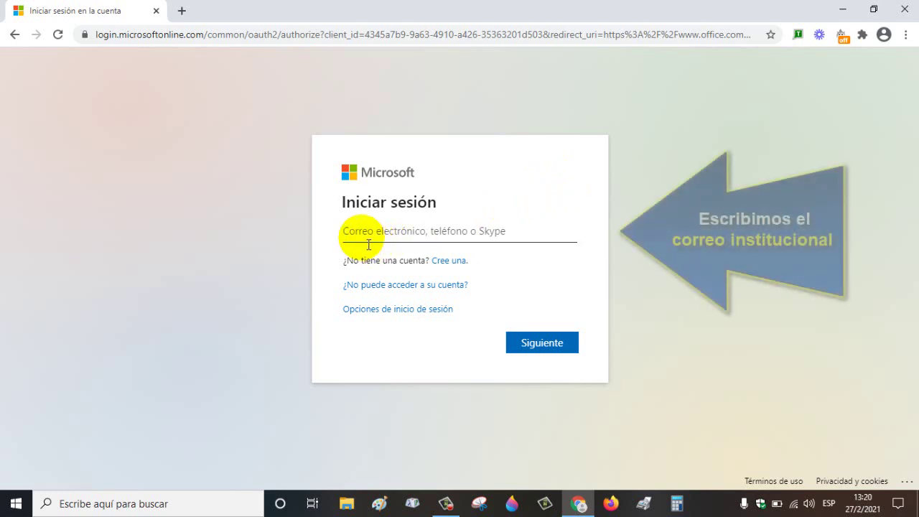
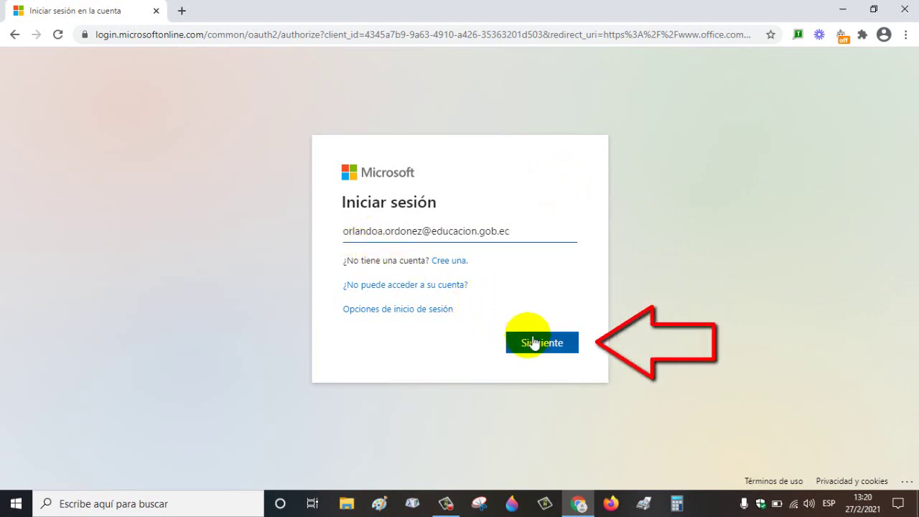
left_click(529, 337)
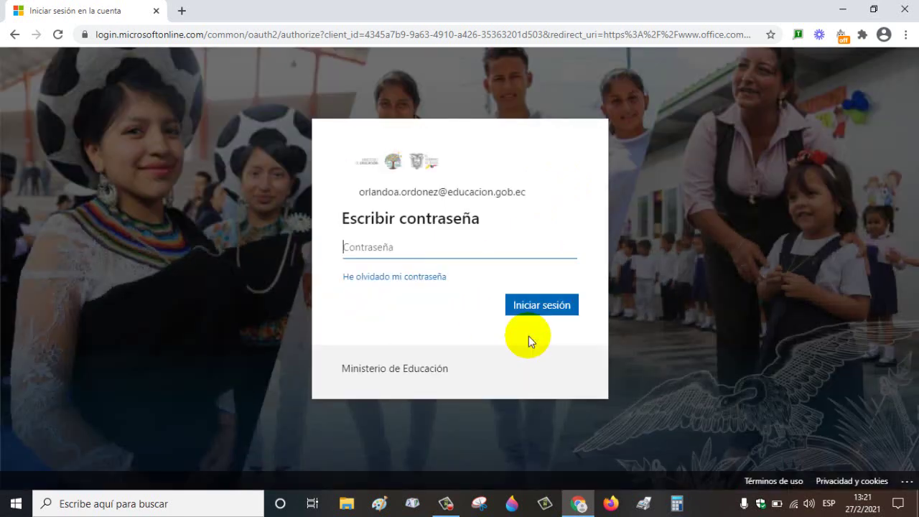
type("••")
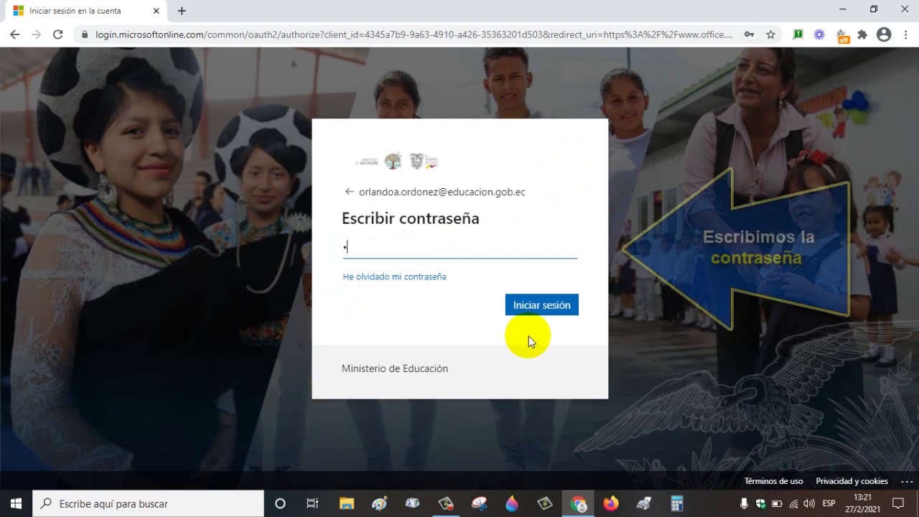
type("•")
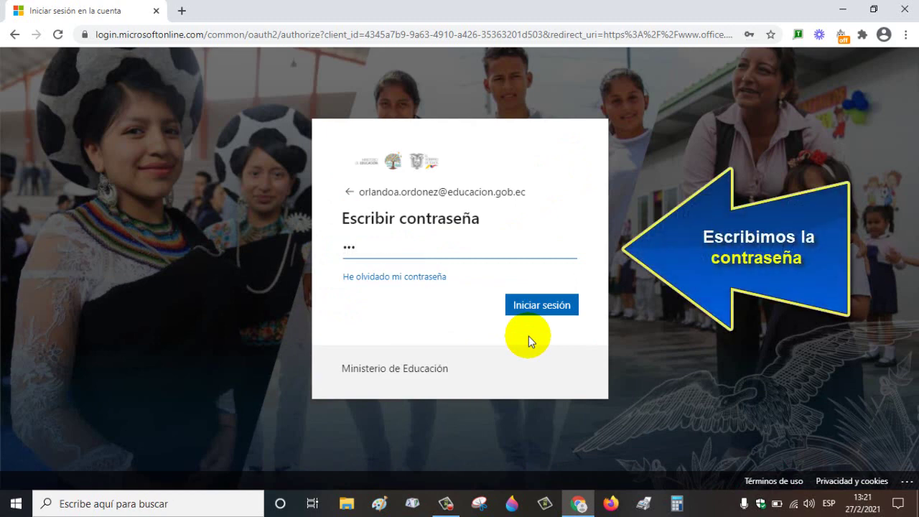
type("••••••")
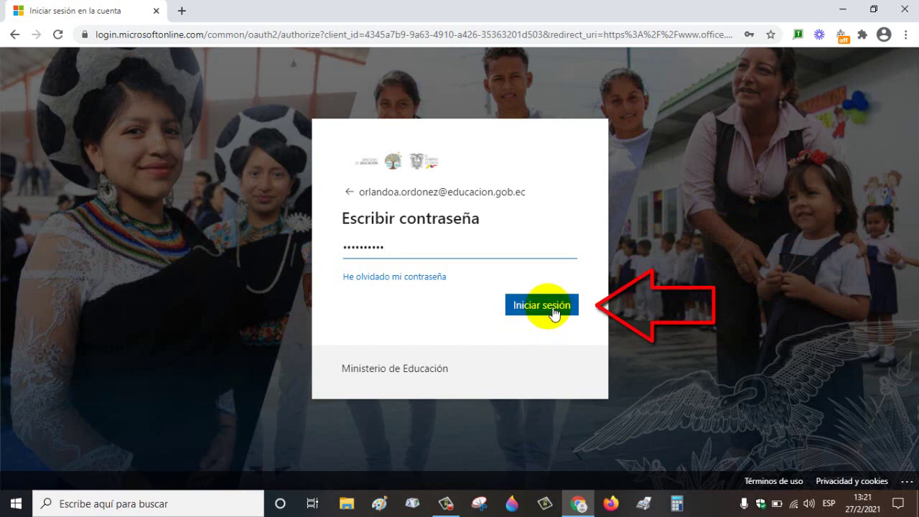
left_click(554, 312)
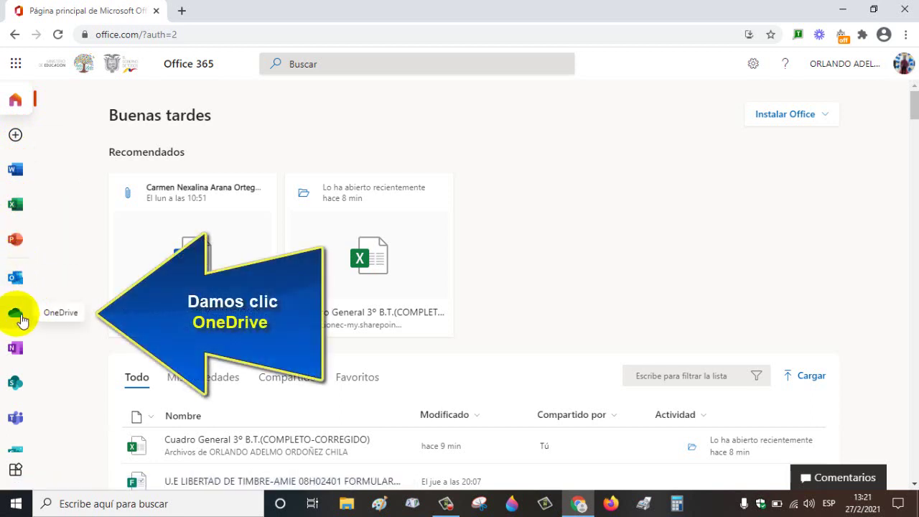
Step: Open OneDrive's Mis archivos in a new tab and bring up the Cargar upload options
left_click(16, 315)
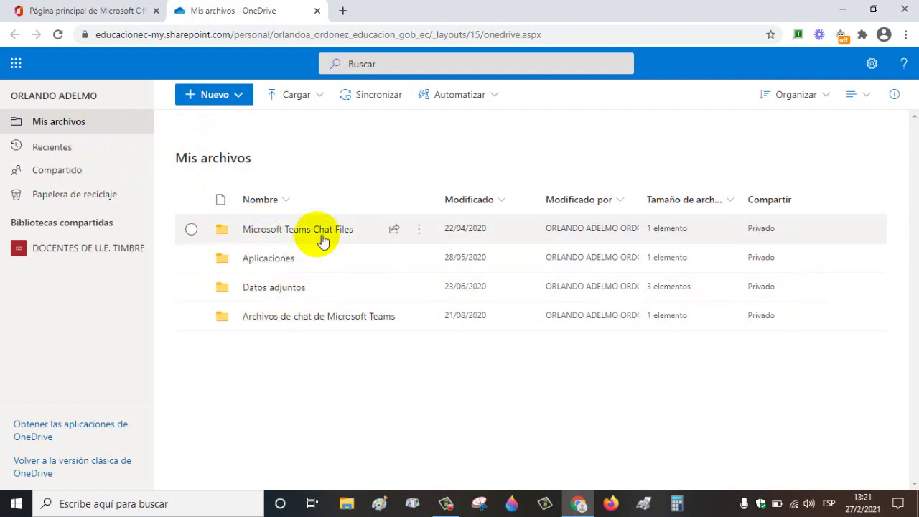
left_click(295, 95)
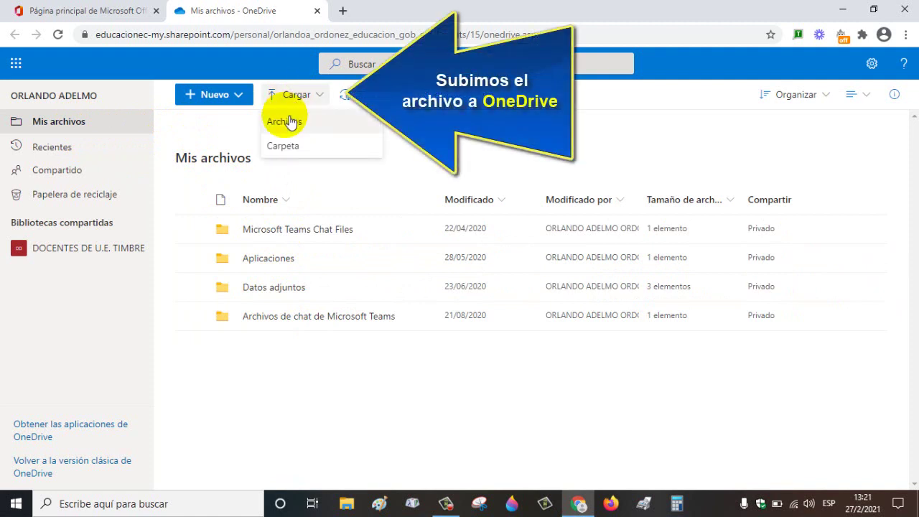
Step: Upload Cuadro General 3º B.T.(COMPLETO-CORREGIDO).xlsx from Escritorio > CUADRO GENERAL 3º B.T > CUADRO GENERAL FINAL
left_click(284, 124)
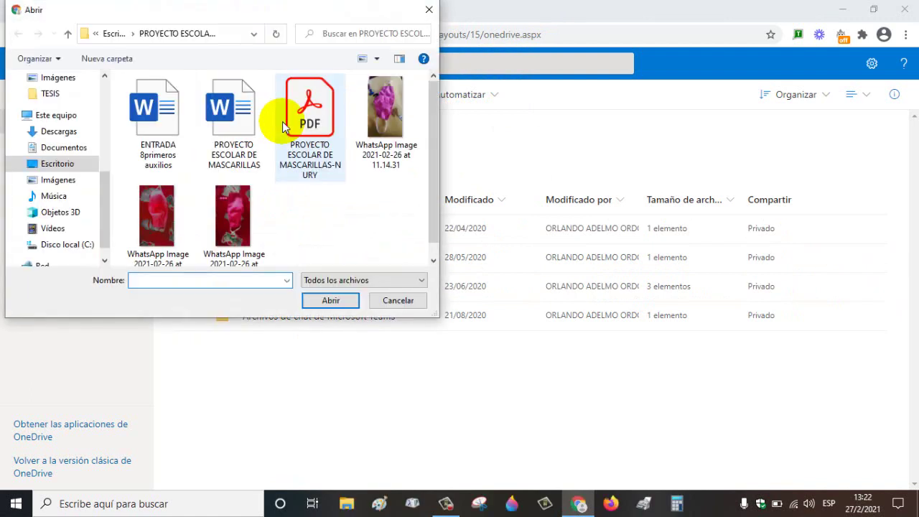
left_click(65, 166)
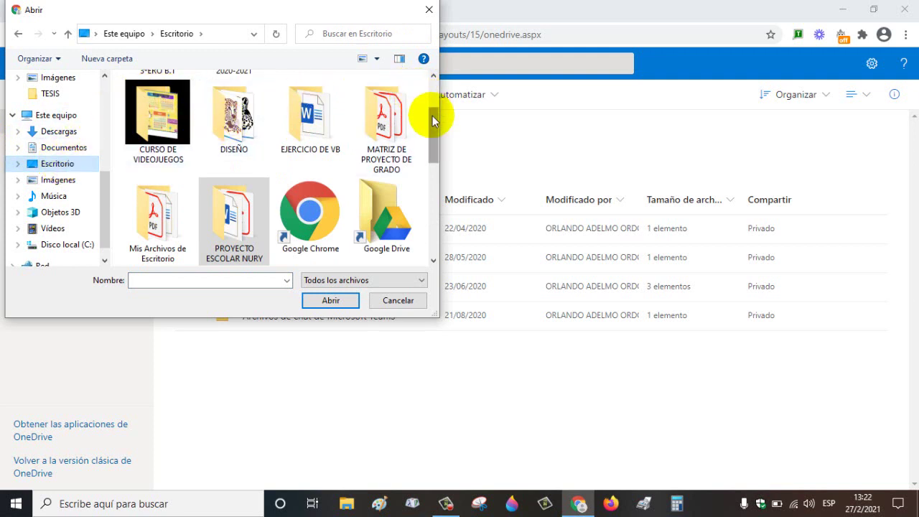
left_click(434, 78)
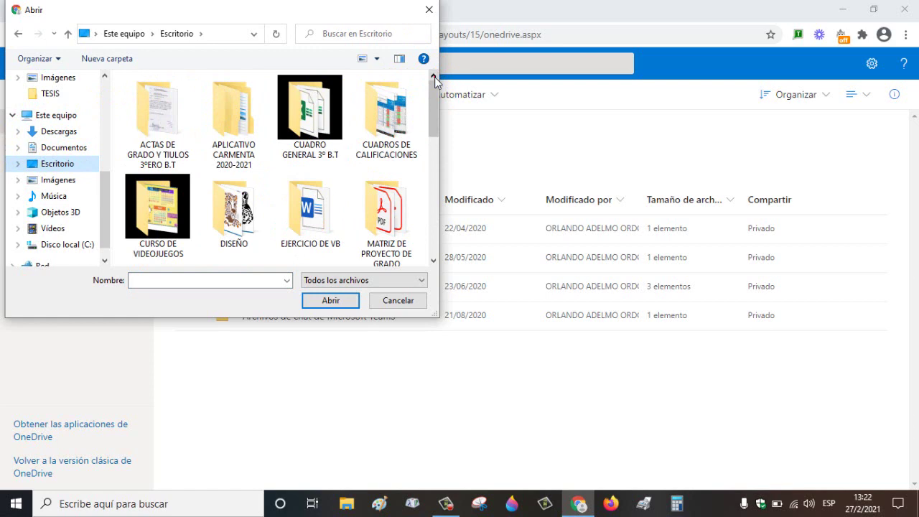
double_click(320, 113)
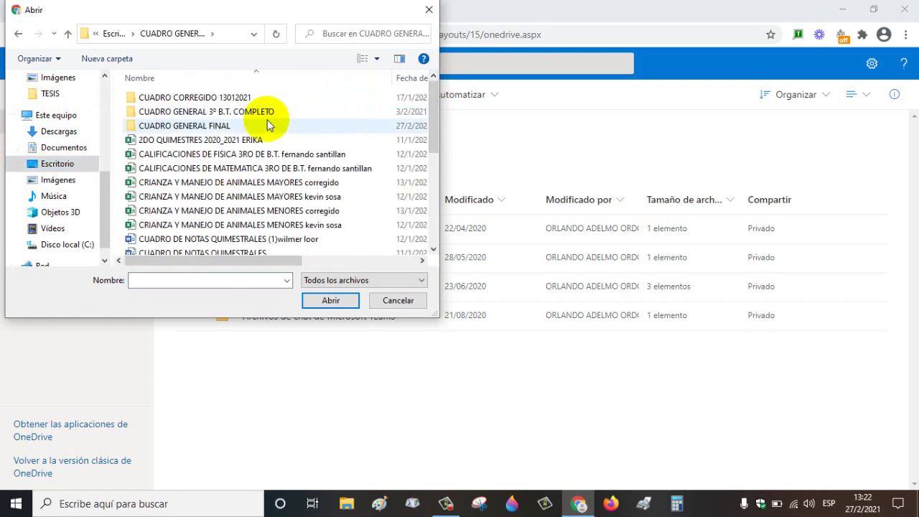
double_click(229, 126)
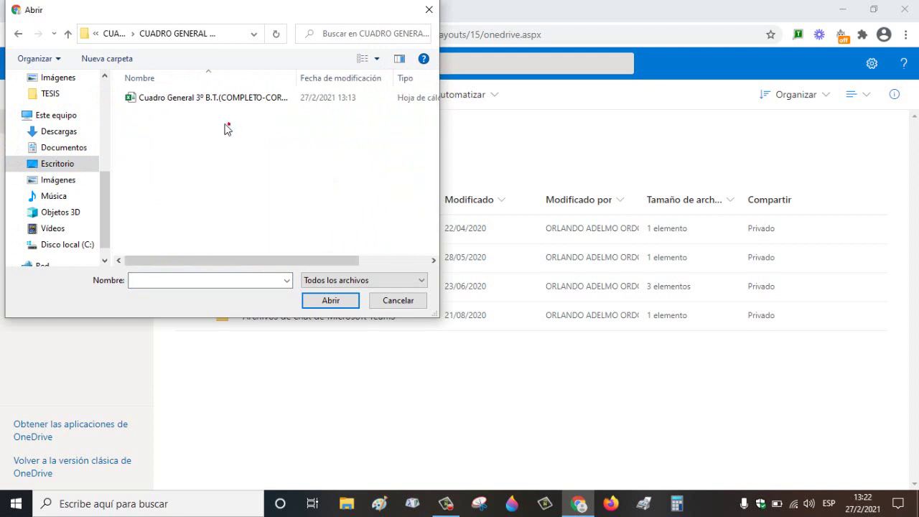
left_click(210, 100)
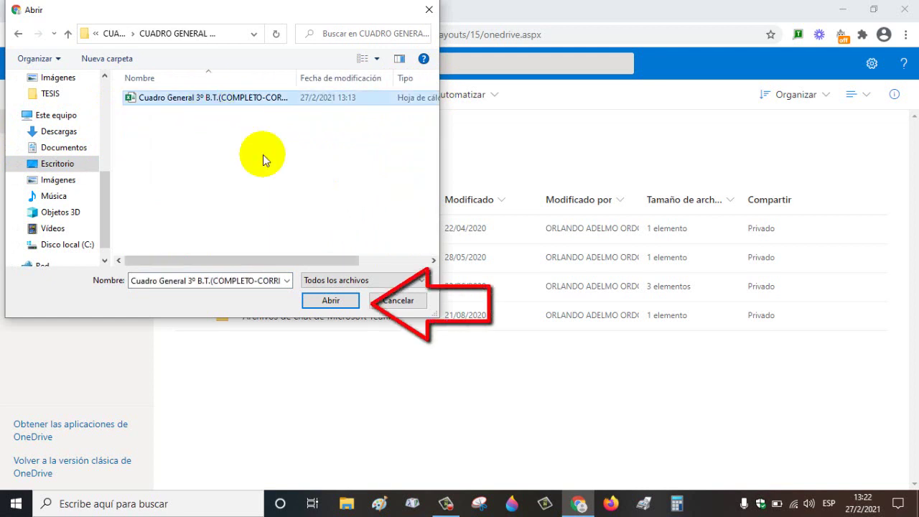
left_click(328, 301)
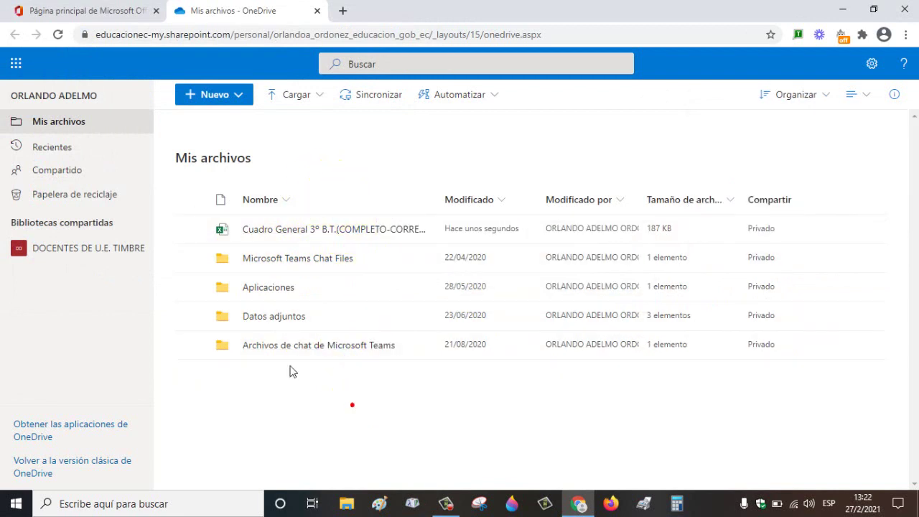
Step: Select the Cuadro General workbook and open its Enviar vínculo dialog with an editable link
mouse_move(350, 238)
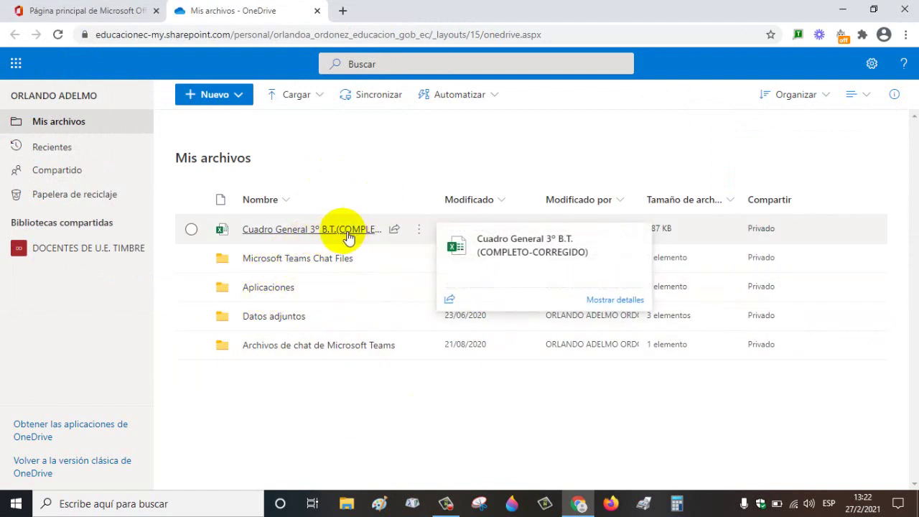
left_click(191, 230)
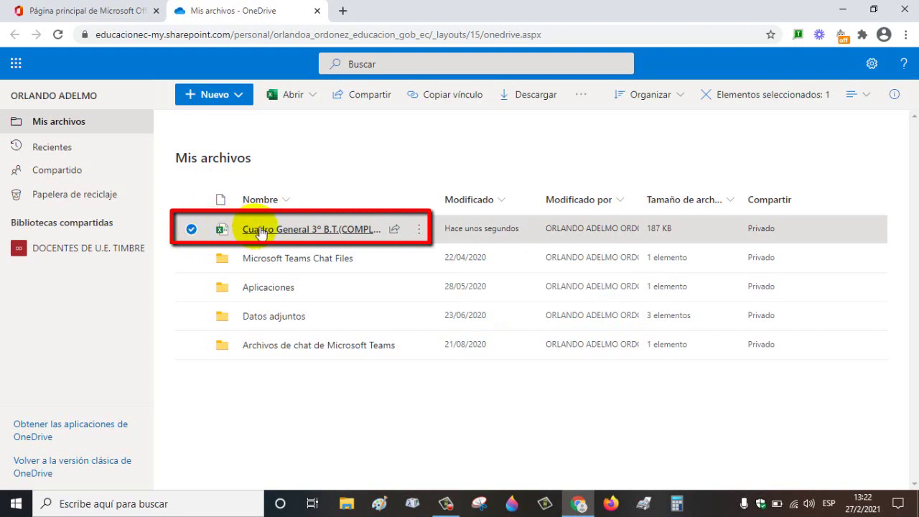
mouse_move(330, 230)
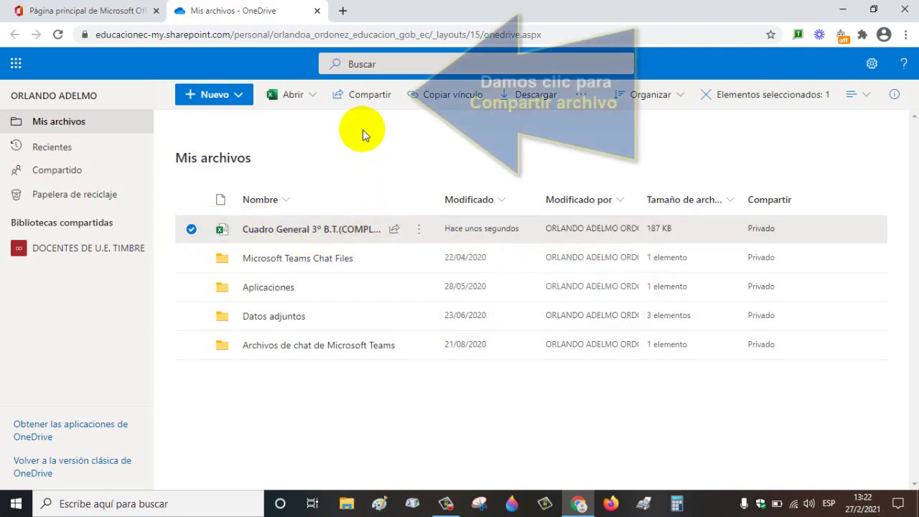
left_click(366, 99)
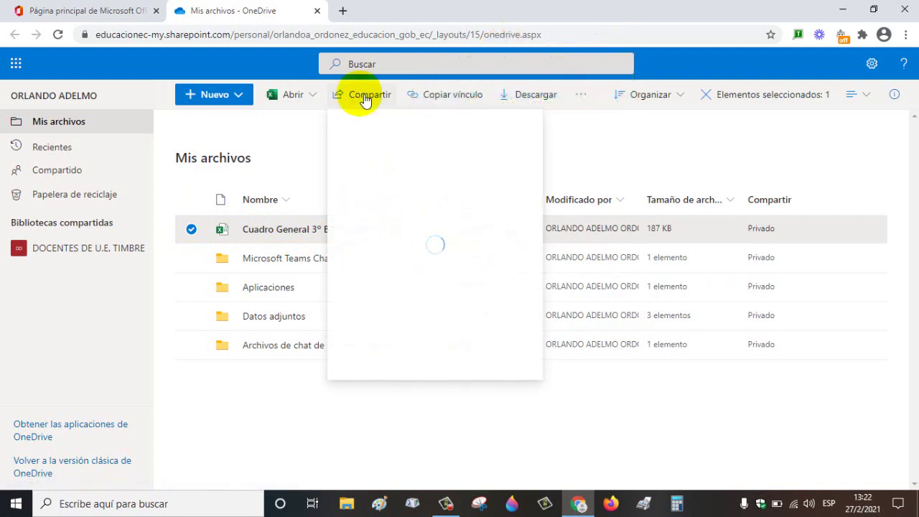
left_click(352, 213)
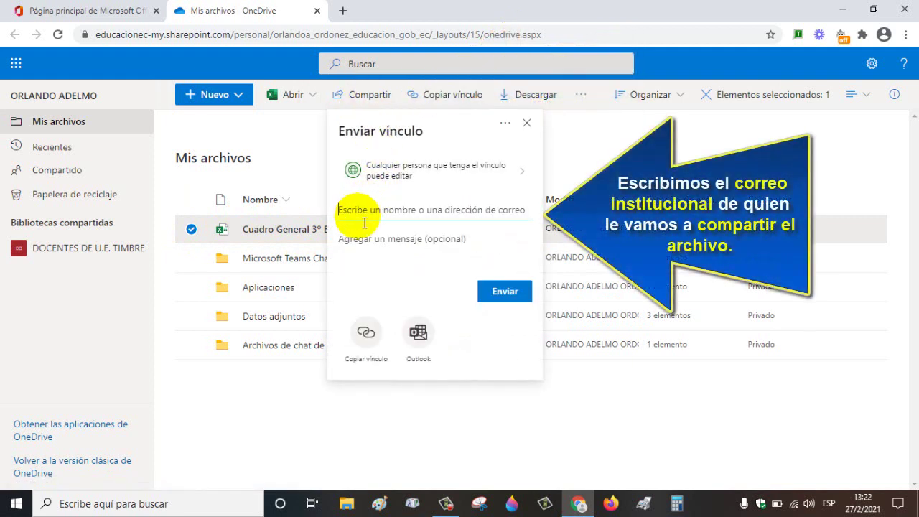
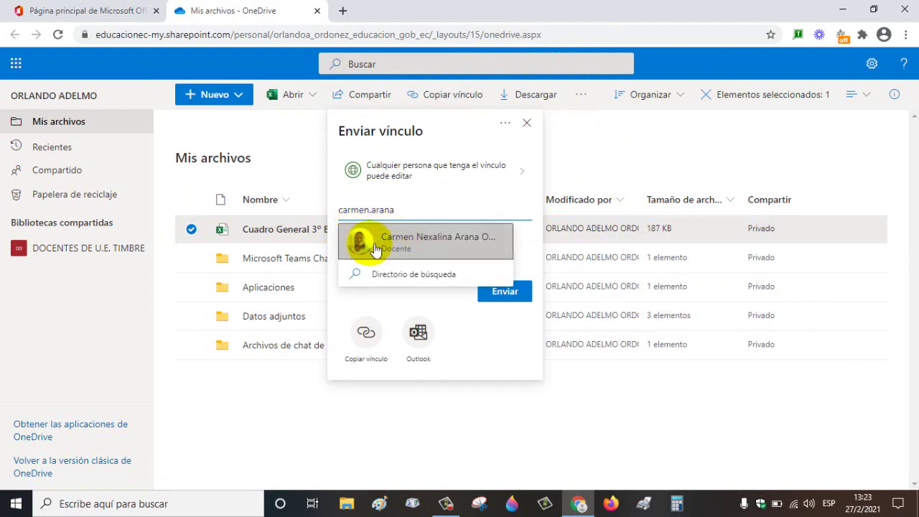
Step: Send the edit link to the colleague's institutional e-mail with 'Comparto archivo para trabajo colaborativo.'
left_click(416, 245)
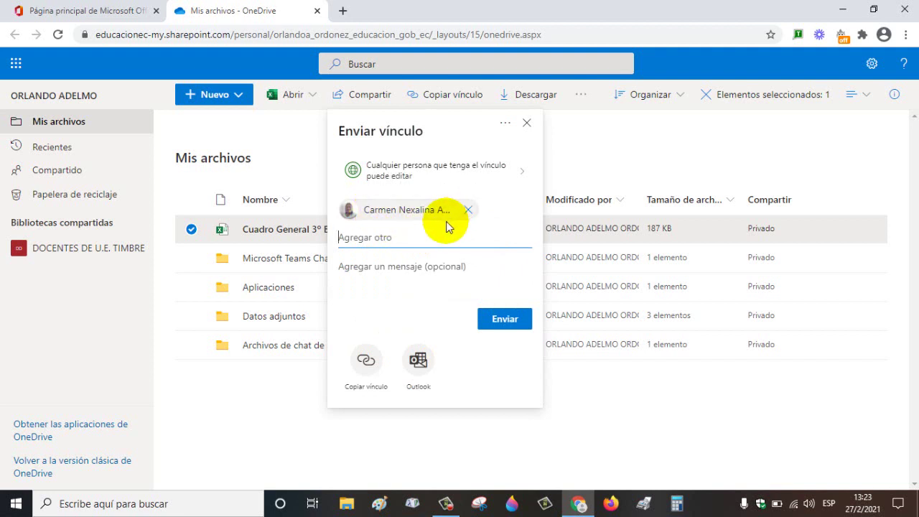
left_click(373, 277)
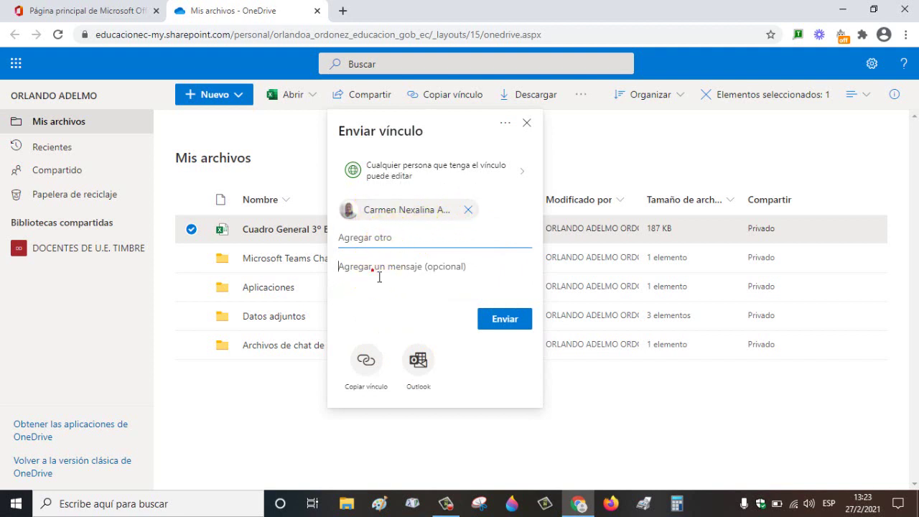
type("d")
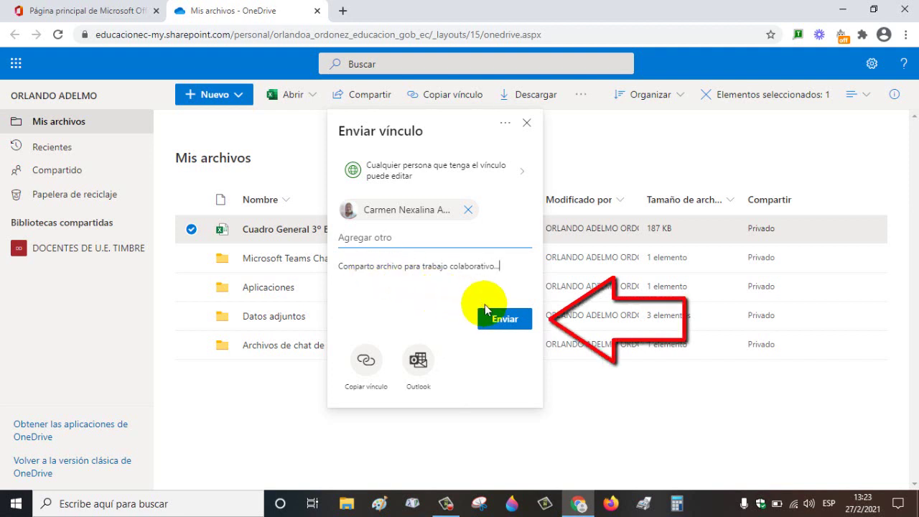
left_click(505, 323)
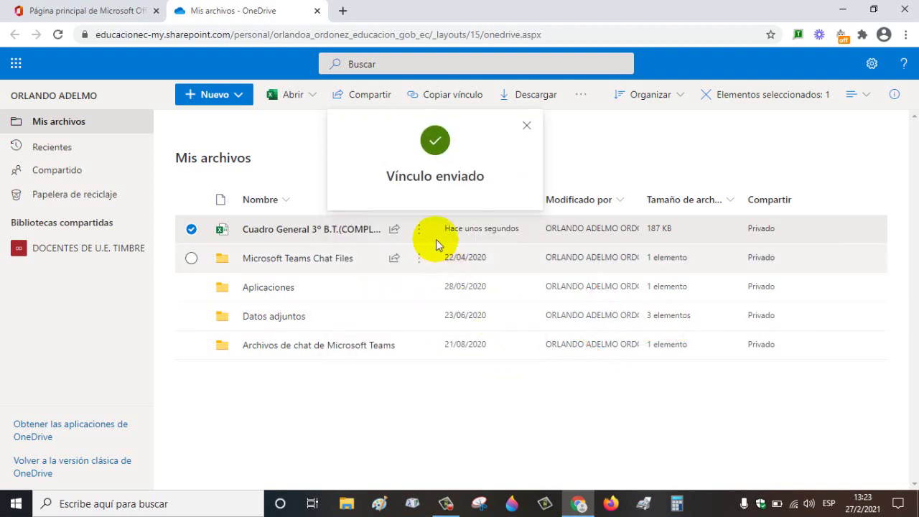
Step: Dismiss the Vínculo enviado confirmation and open Administrar acceso from the workbook's Compartido status
left_click(526, 127)
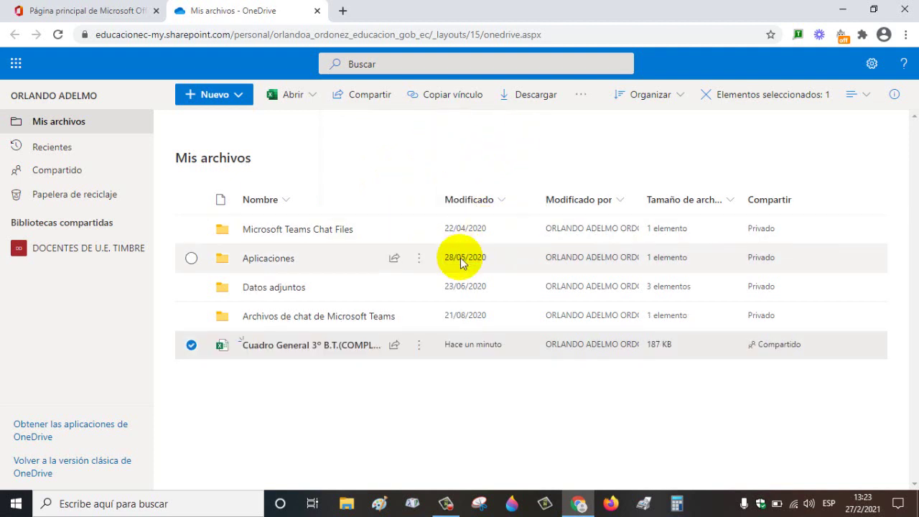
mouse_move(399, 352)
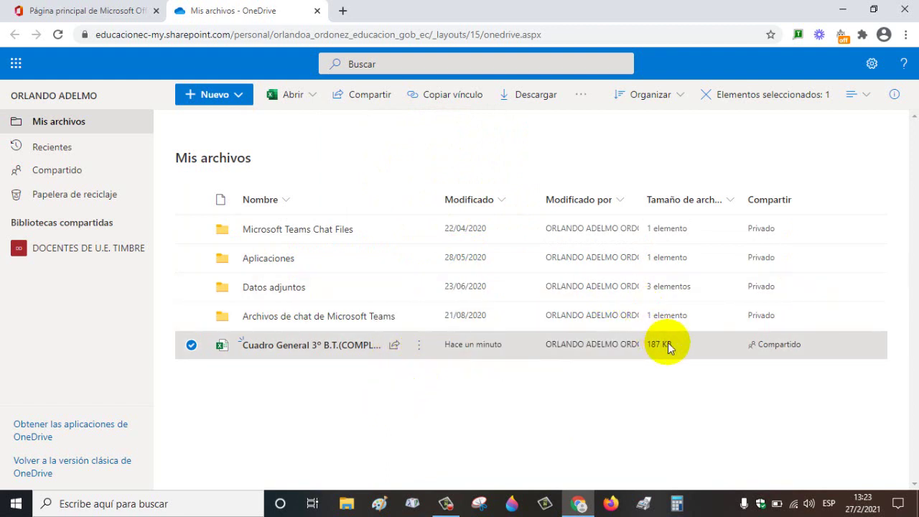
left_click(761, 346)
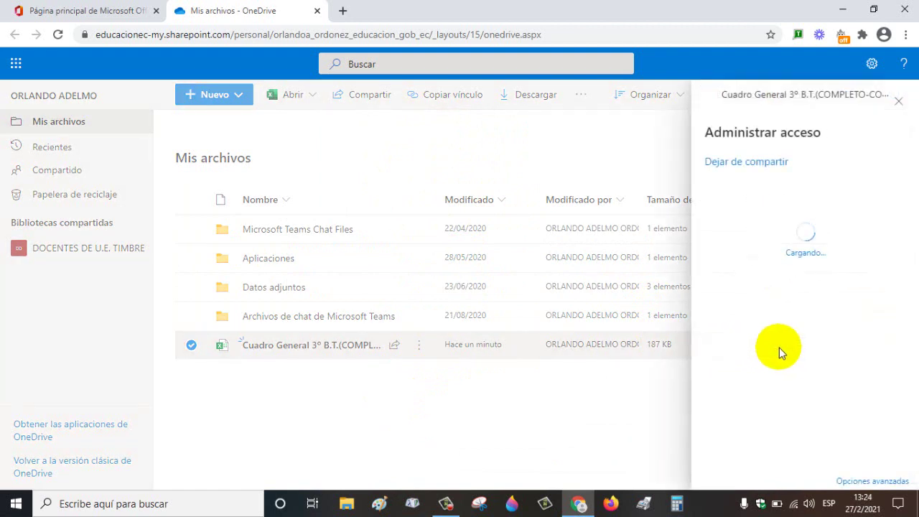
Step: Verify the link settings show 'Puede editar' shared with one Docente colleague, then close the panel
left_click(741, 280)
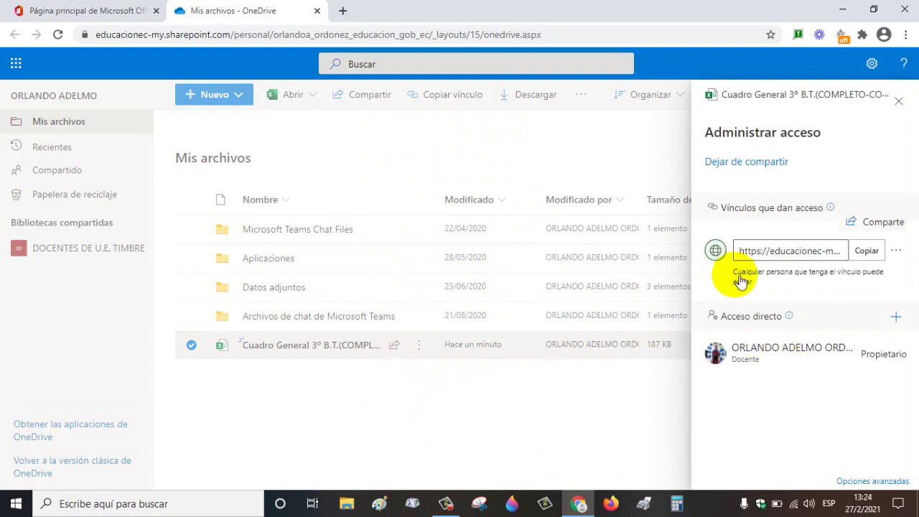
left_click(746, 282)
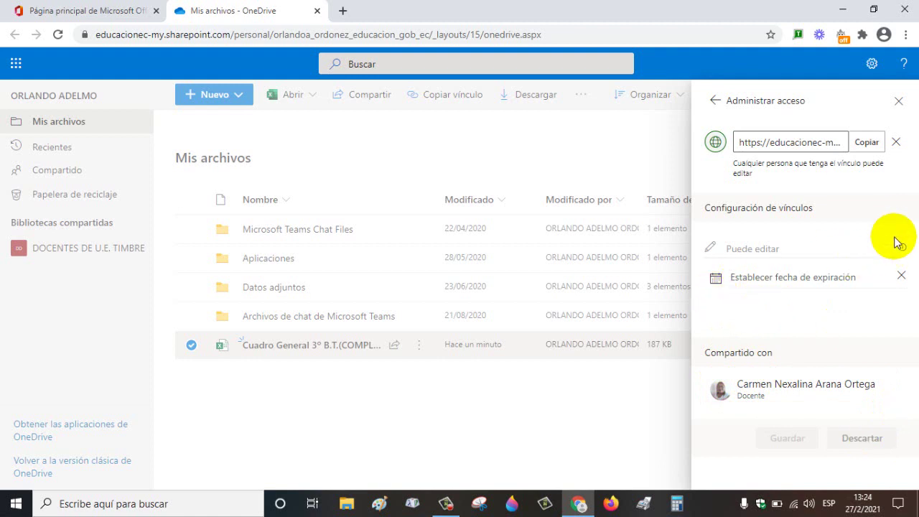
left_click(898, 106)
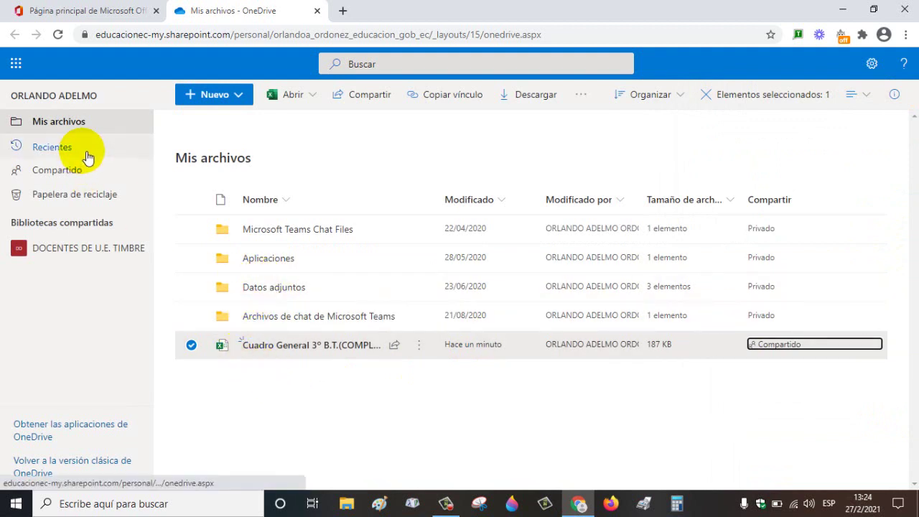
Step: Go to the Office 365 home page, choose Cerrar sesión, and close the Chrome window
left_click(25, 67)
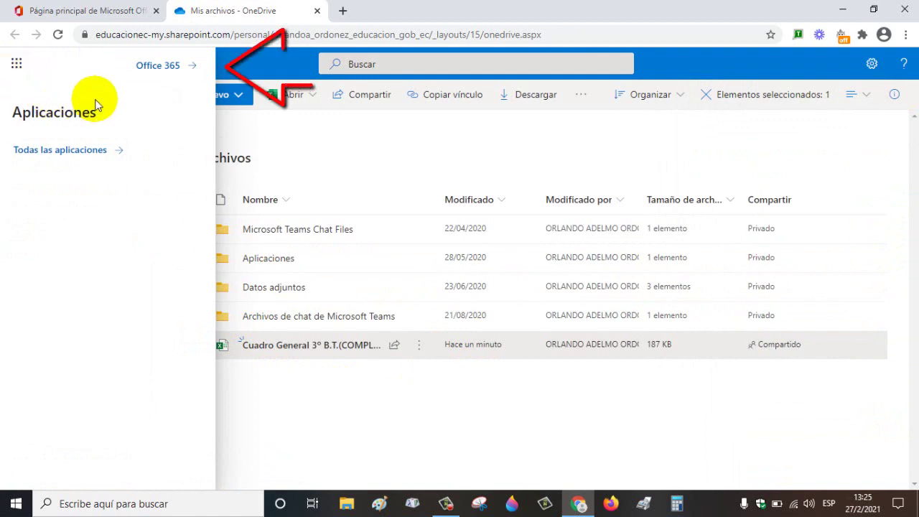
left_click(163, 67)
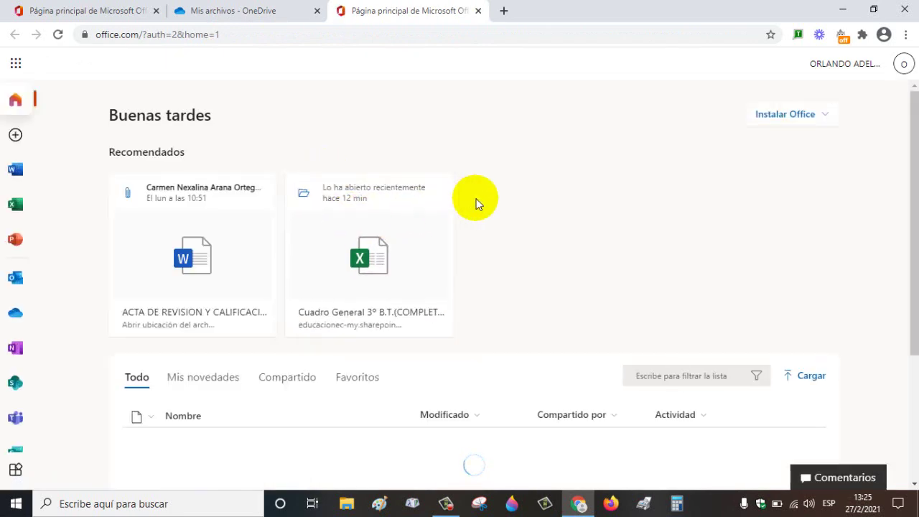
left_click(899, 63)
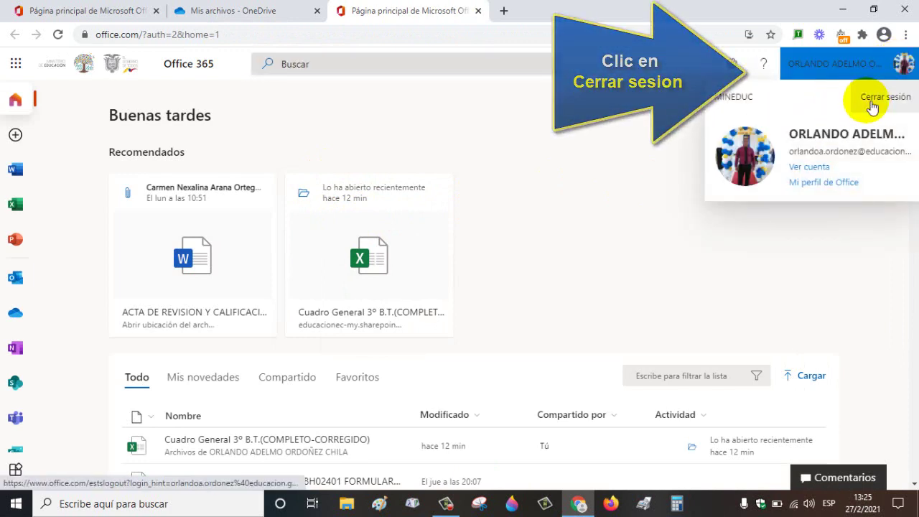
left_click(883, 101)
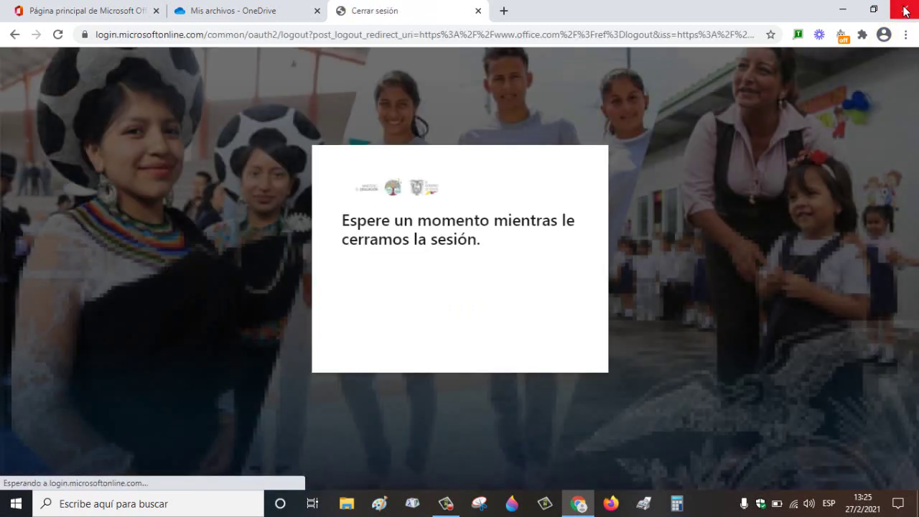
left_click(906, 11)
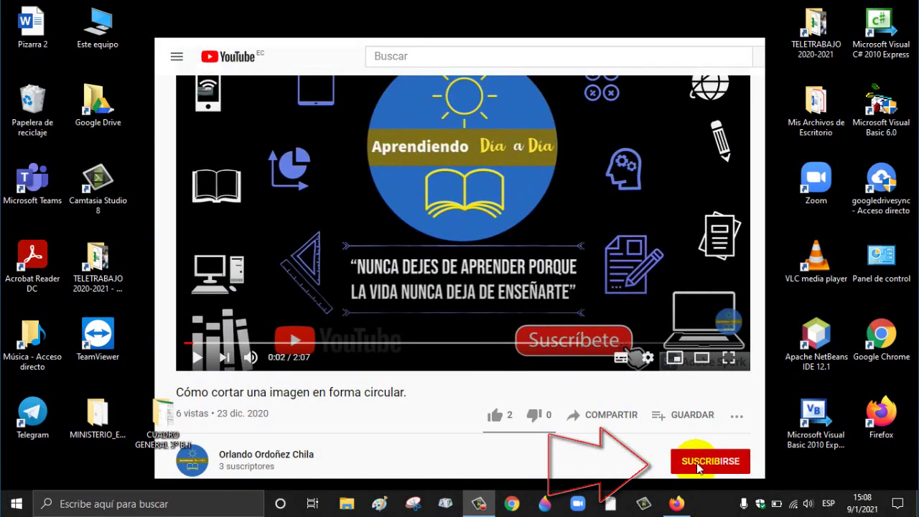
Step: Launch Google Chrome and navigate to mail.educacion.gob.ec
left_click(880, 344)
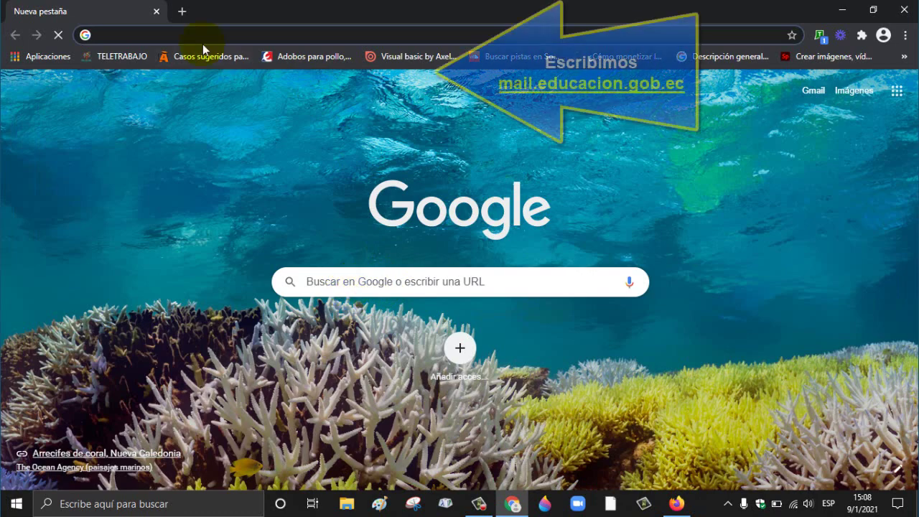
left_click(210, 41)
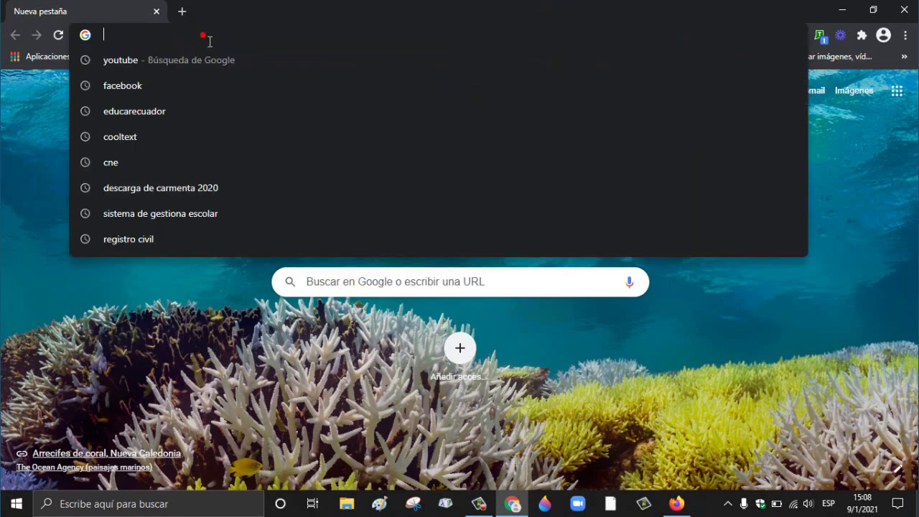
type("mail")
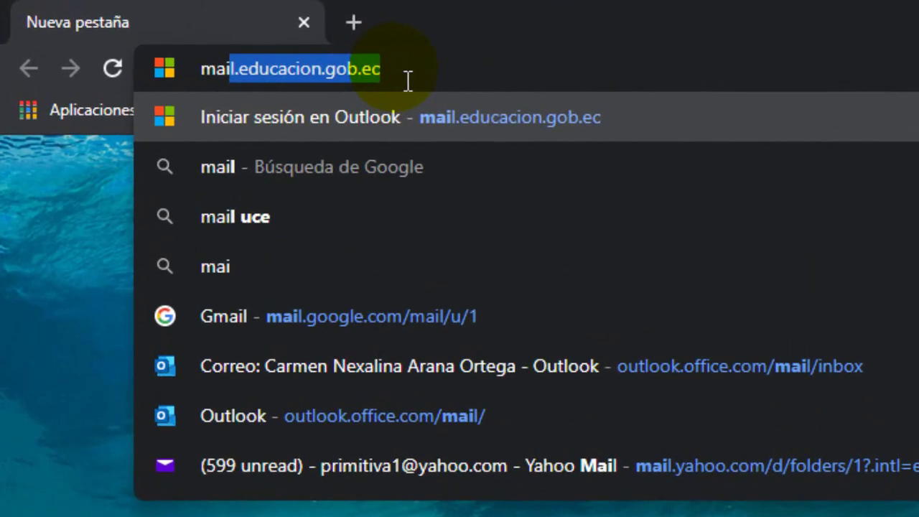
type(".edu")
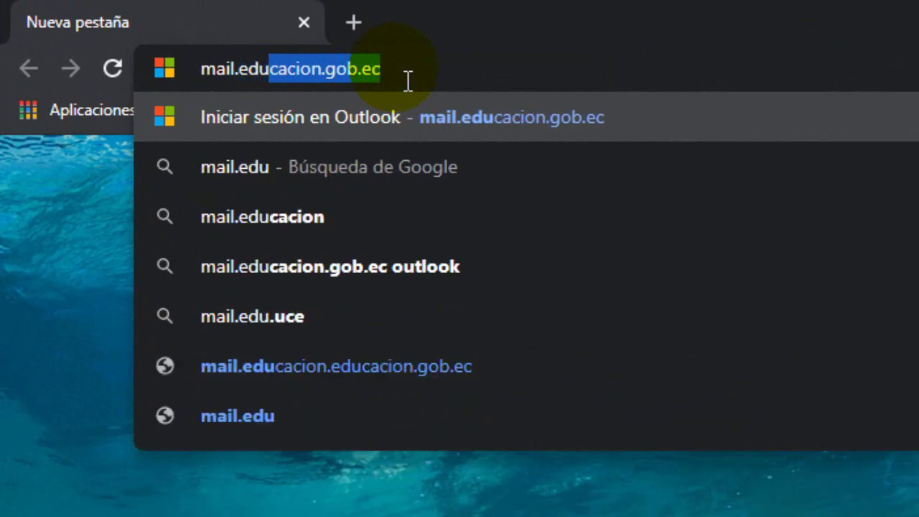
type("cacion.g")
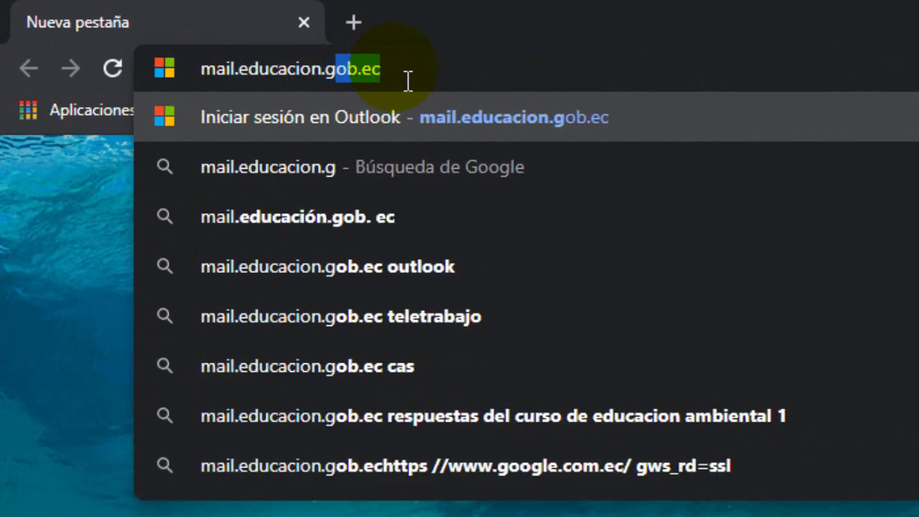
type("ob.ec")
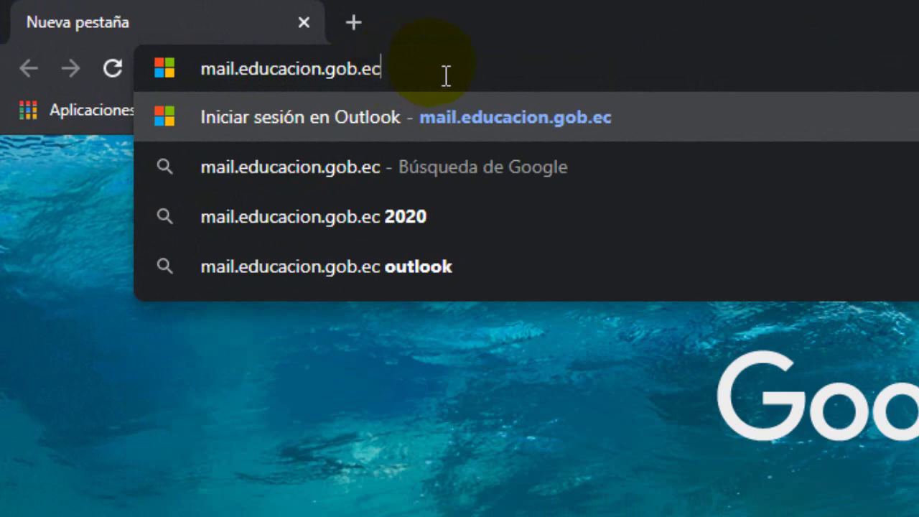
key("Return")
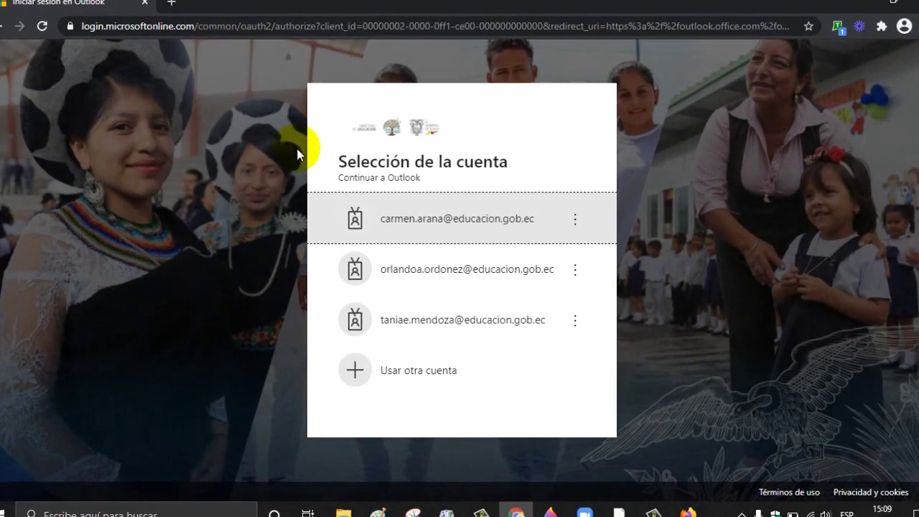
Step: Sign in to Outlook with a different account, entering the institutional e-mail and its password
left_click(406, 369)
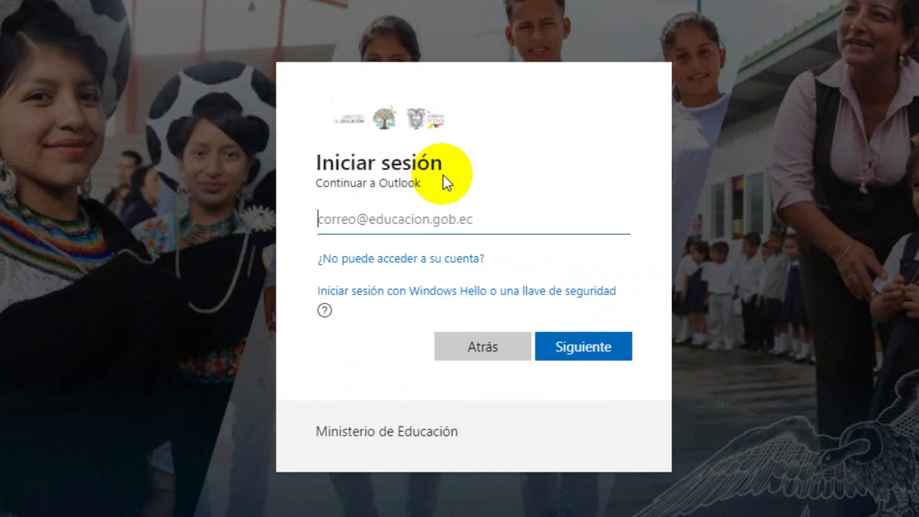
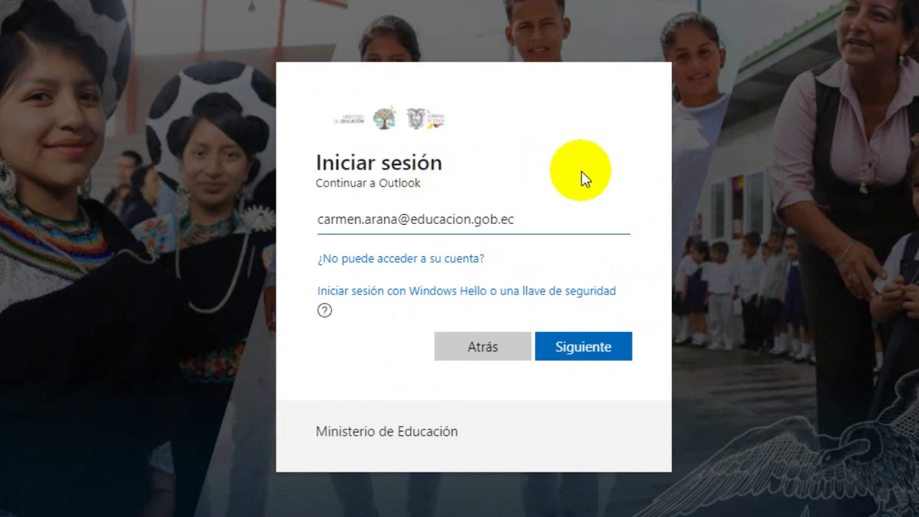
left_click(583, 350)
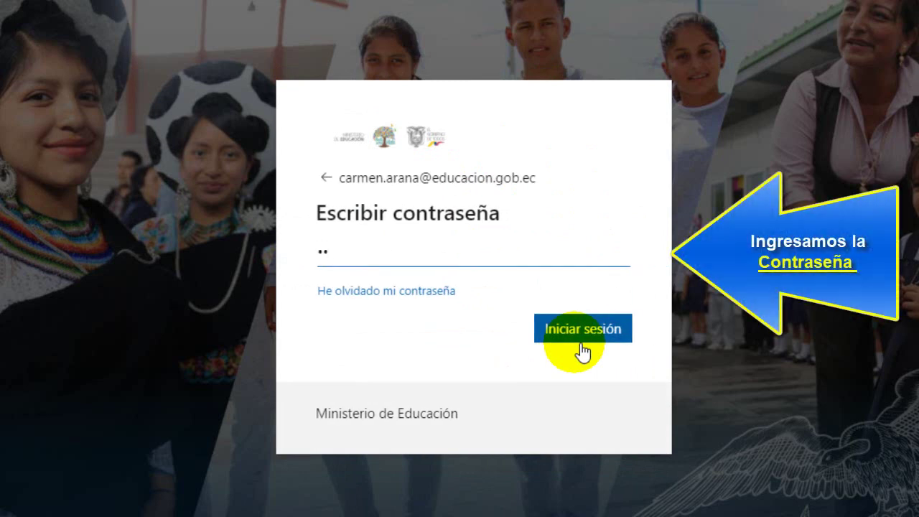
type("••••")
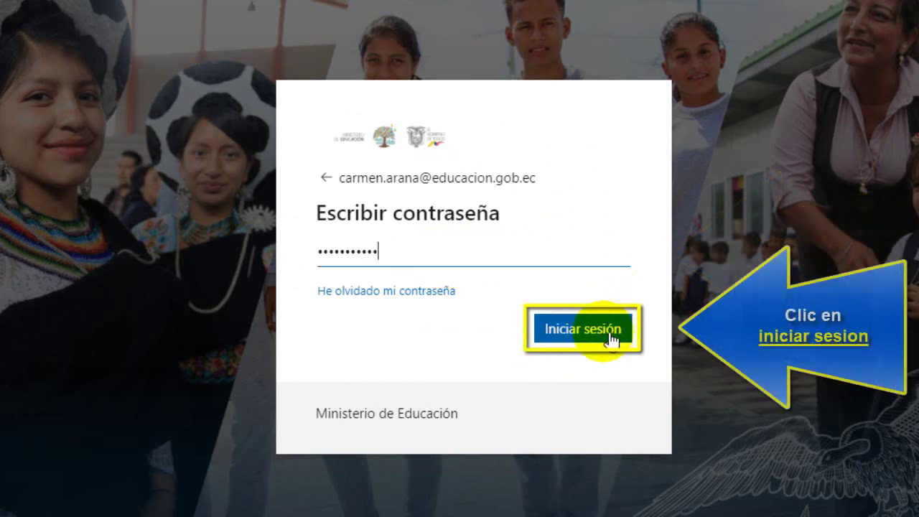
left_click(607, 336)
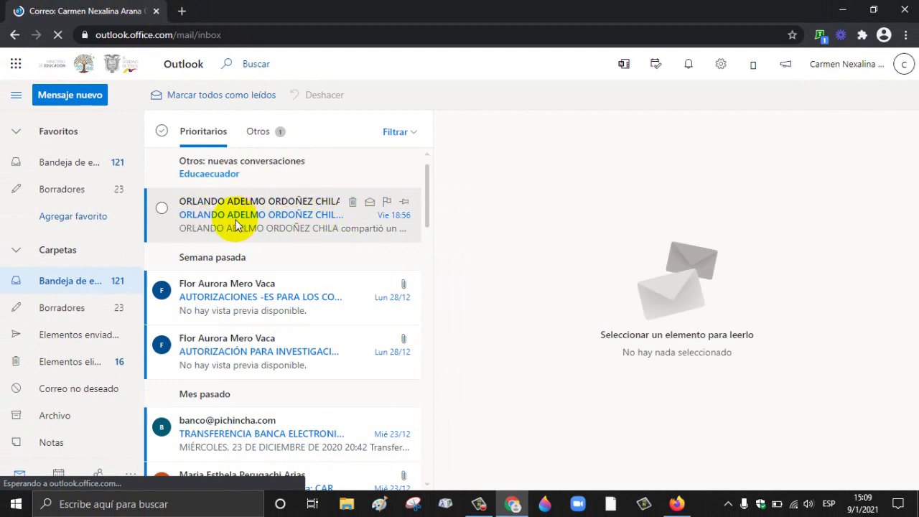
Step: Open the inbox and the colleague's email sharing Cuadro General 3º B.T., scrolling to its open link
left_click(92, 169)
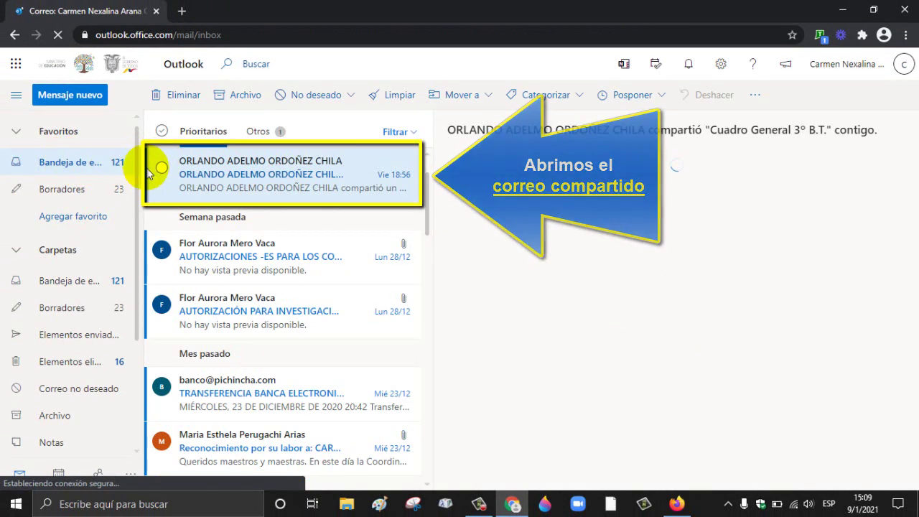
left_click(206, 178)
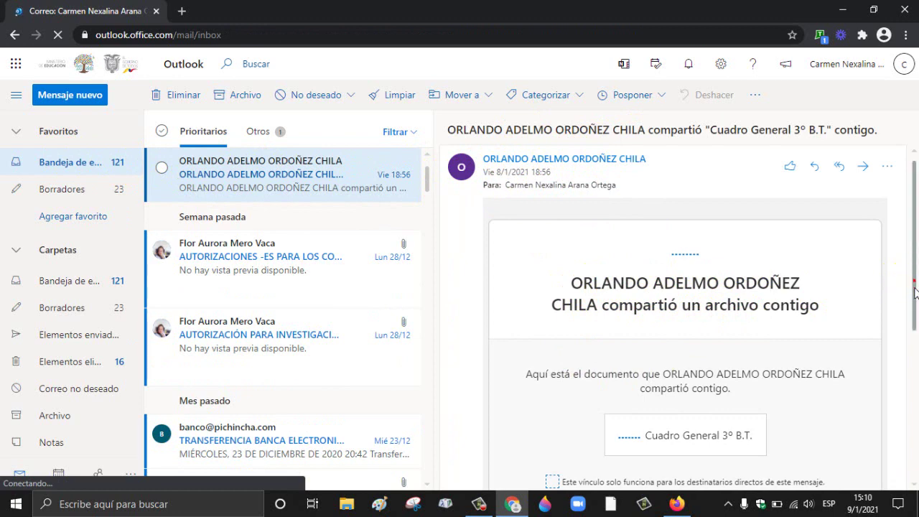
scroll(914, 335, "down", 1)
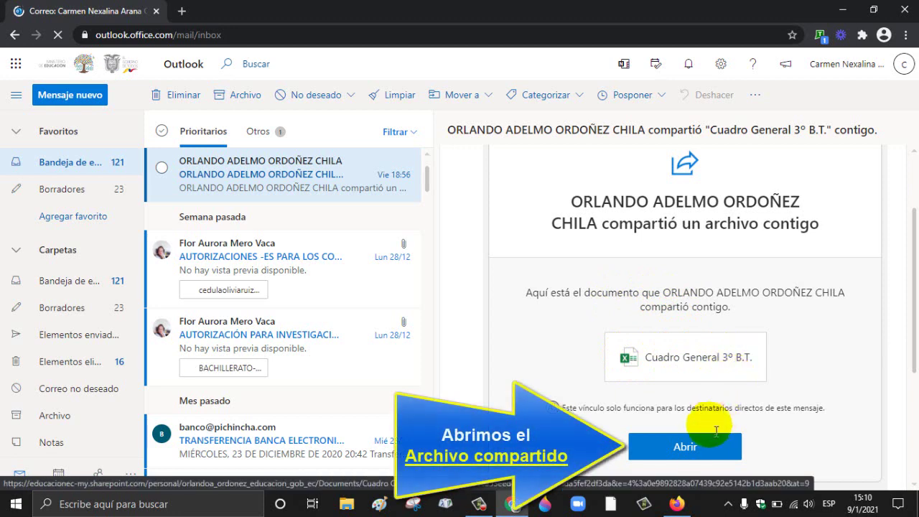
Step: Open the shared workbook in Excel for the web and scroll to the top of 3ºBT-INFORMATICA
left_click(689, 450)
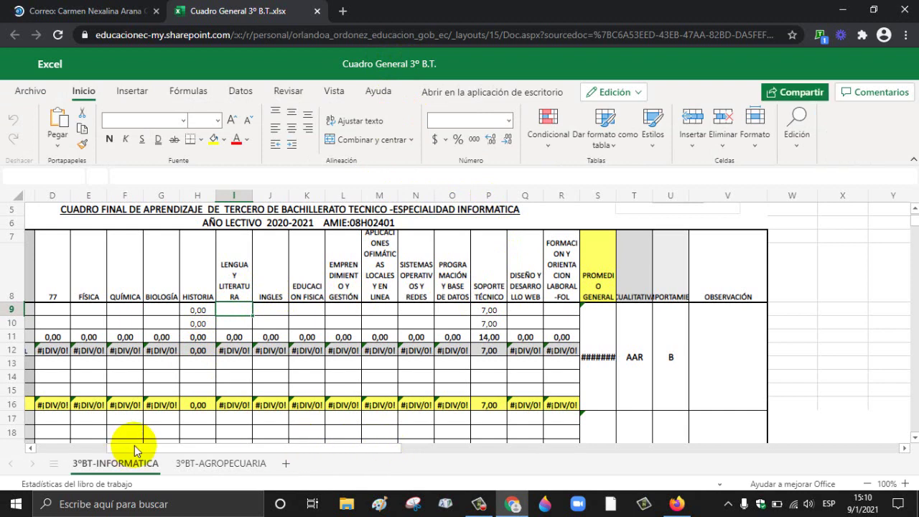
left_click_drag(135, 446, 82, 444)
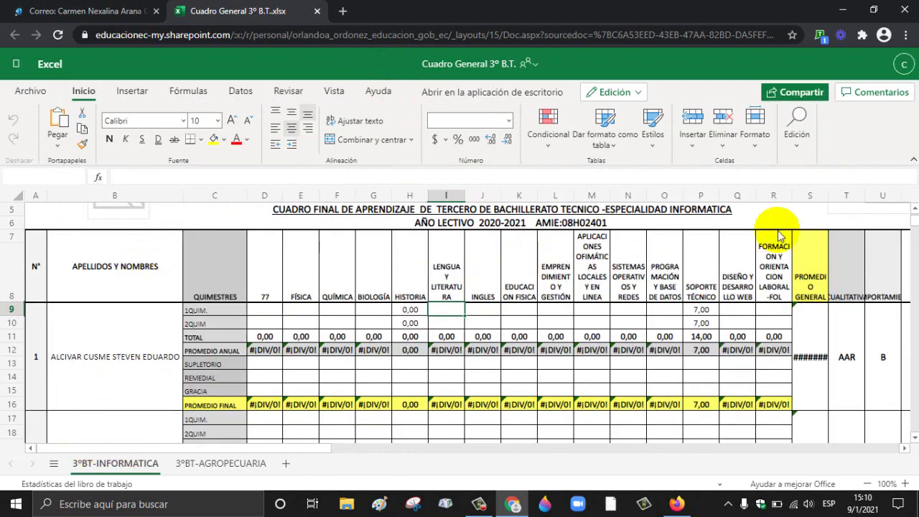
left_click(913, 209)
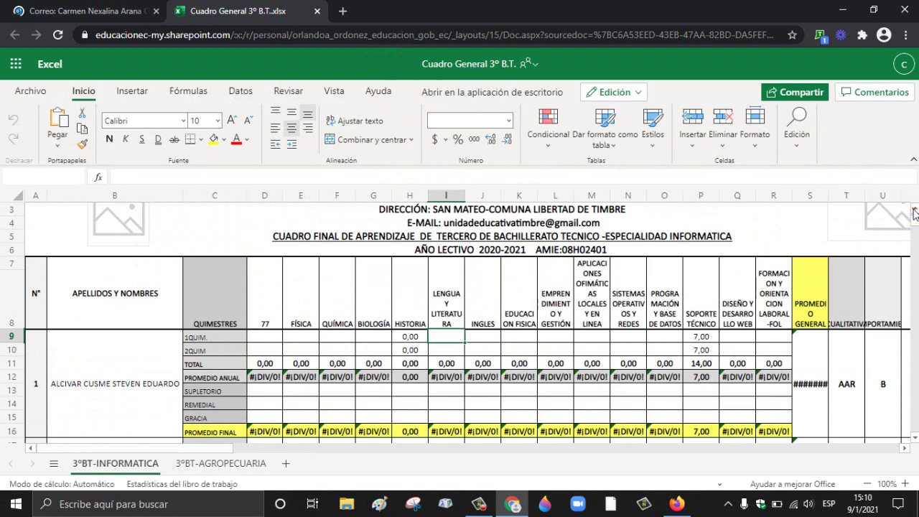
left_click(913, 209)
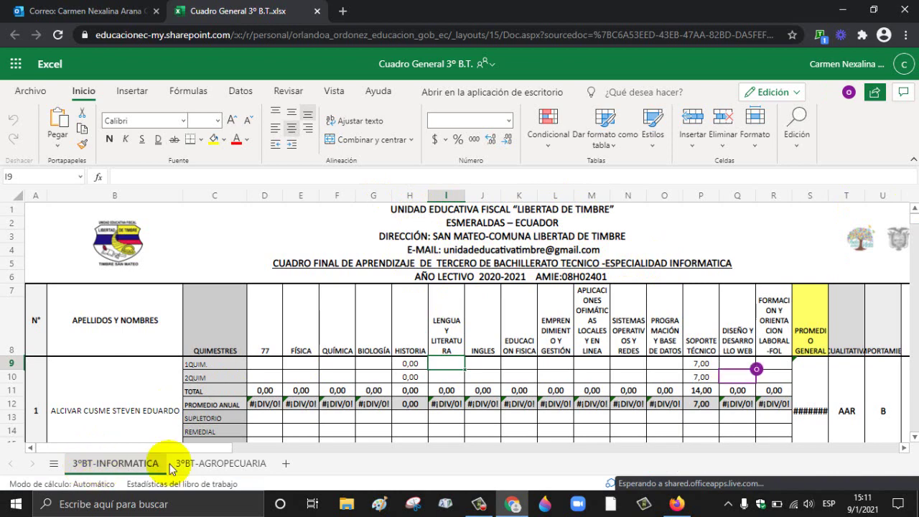
left_click(195, 464)
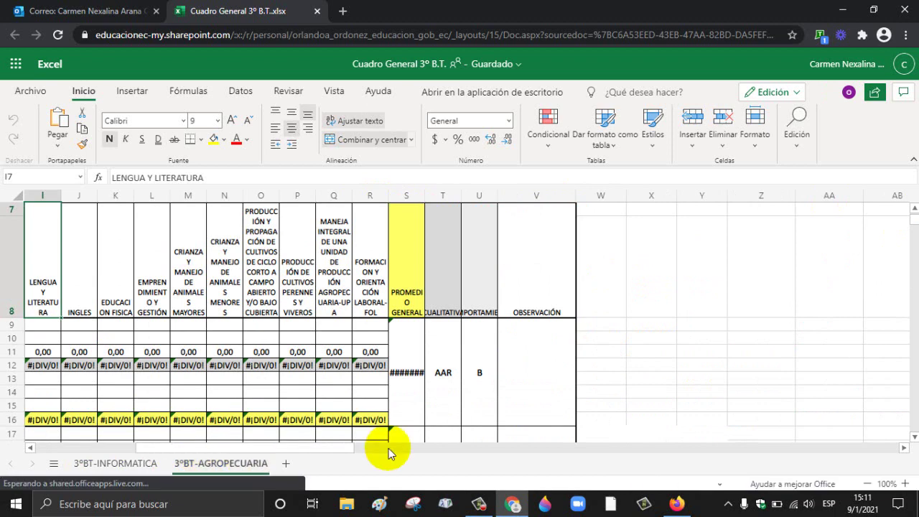
left_click_drag(338, 447, 194, 446)
left_click(117, 465)
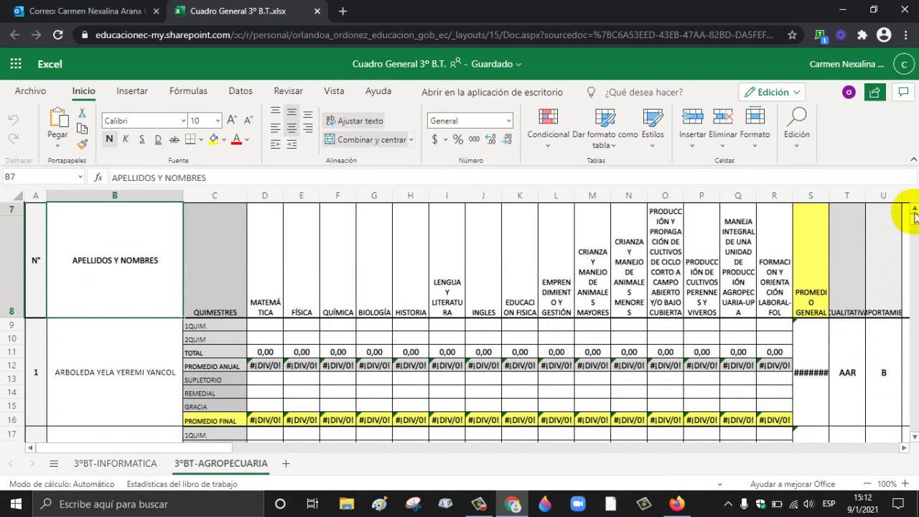
left_click(914, 211)
left_click(914, 211)
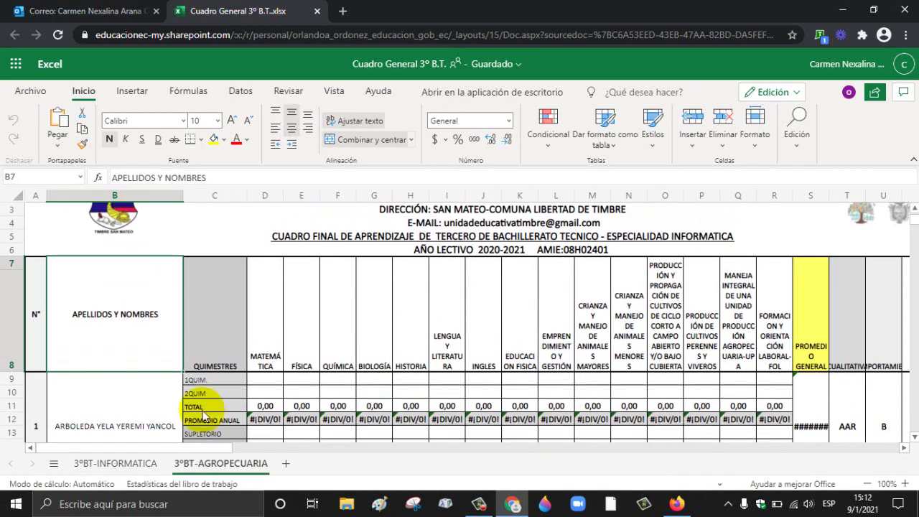
left_click(278, 359)
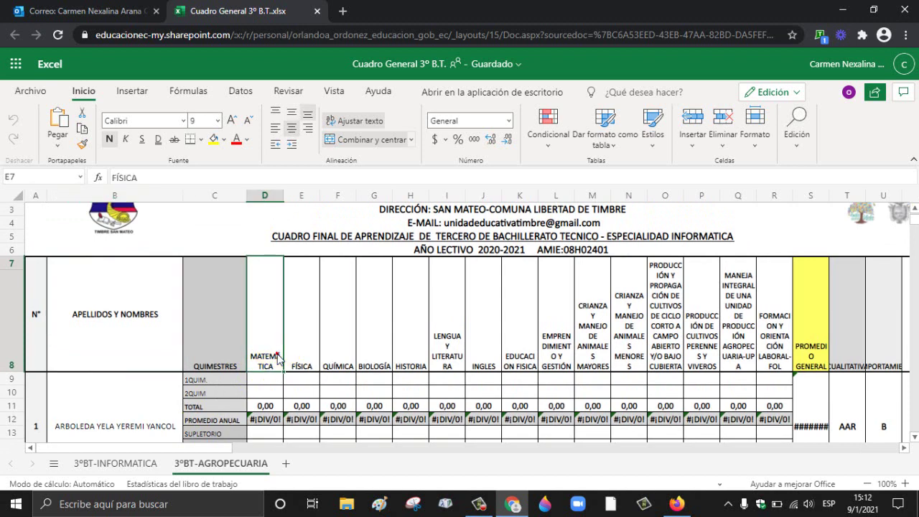
key("Right")
key("Right")
key("Right")
key("Right")
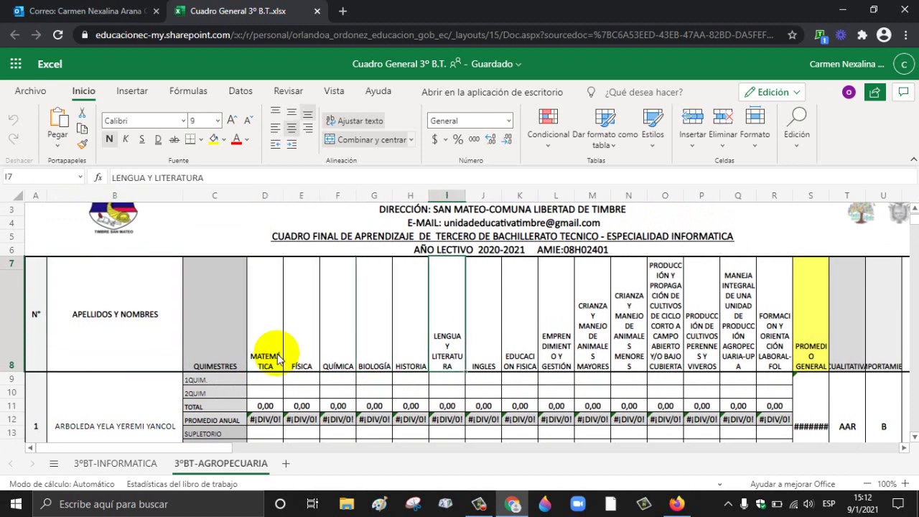
key("Right")
key("Right")
key("Right")
key("Right")
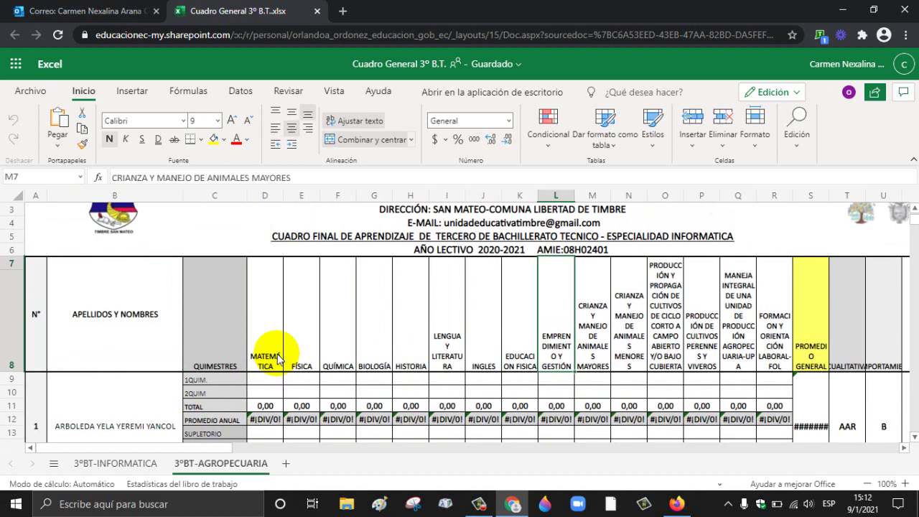
key("Right")
key("Right")
key("Right")
key("Right")
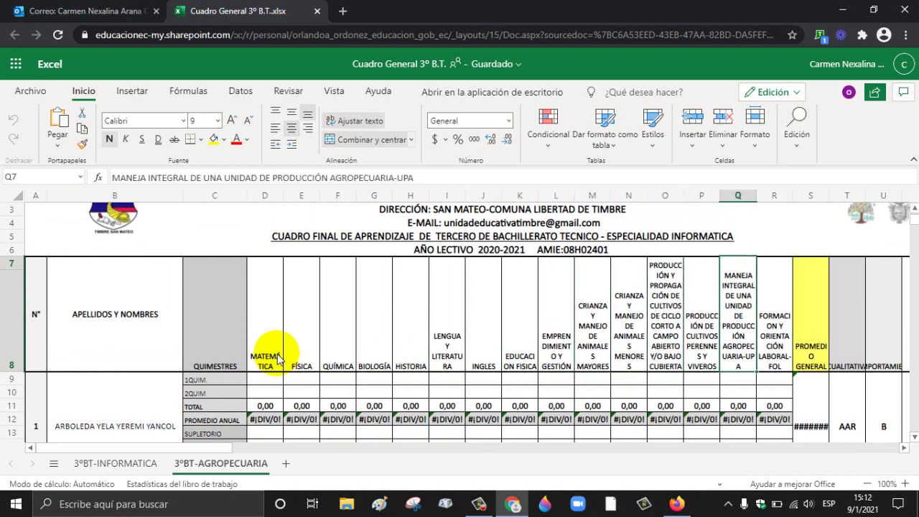
key("Right")
key("Down")
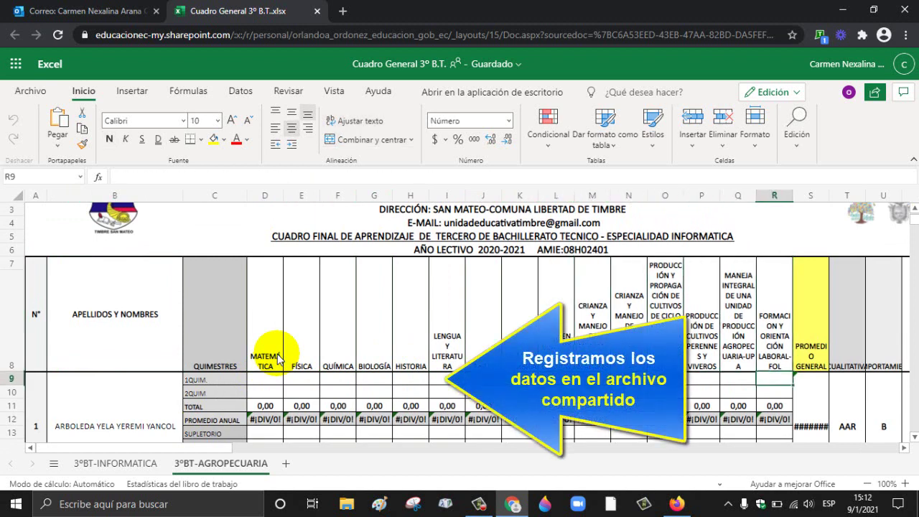
Step: Enter the first student's Historia grades of 8 and 7 in H9:H10
left_click(409, 381)
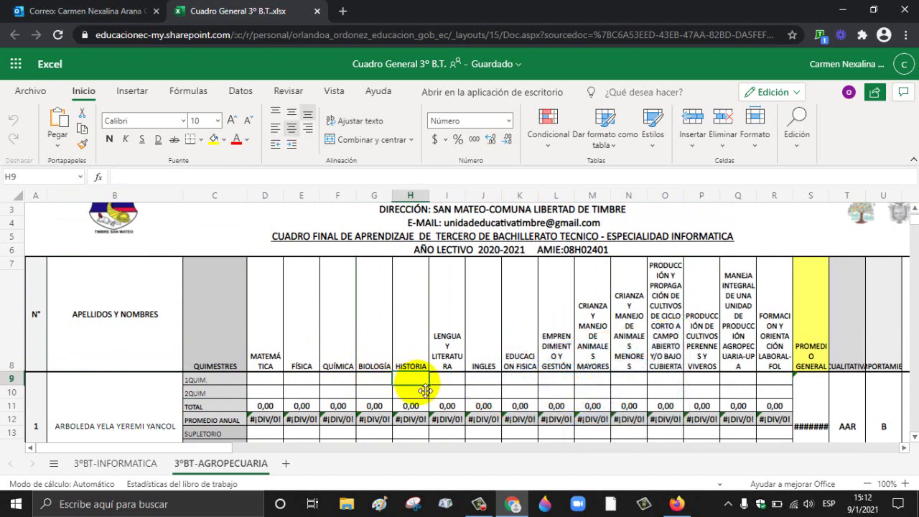
type("0")
key("Return")
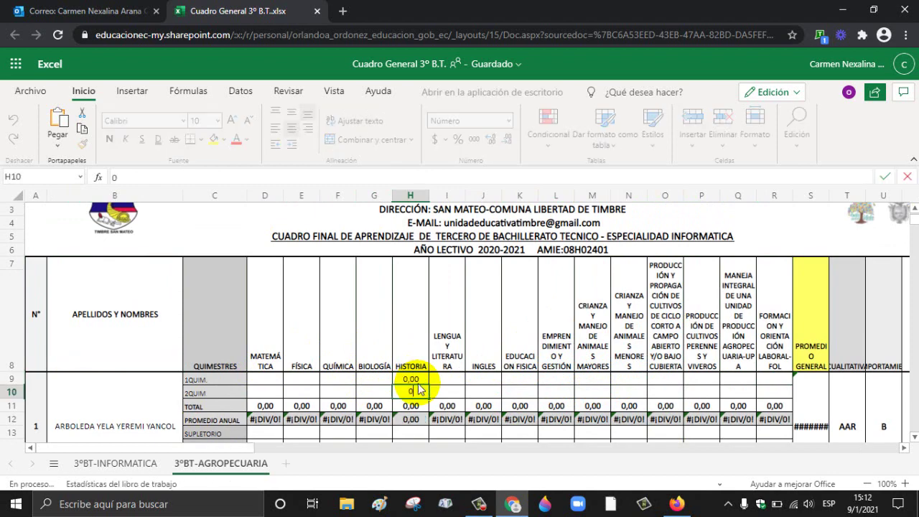
key("Return")
key("Return")
key("Return")
key("Return")
key("Return")
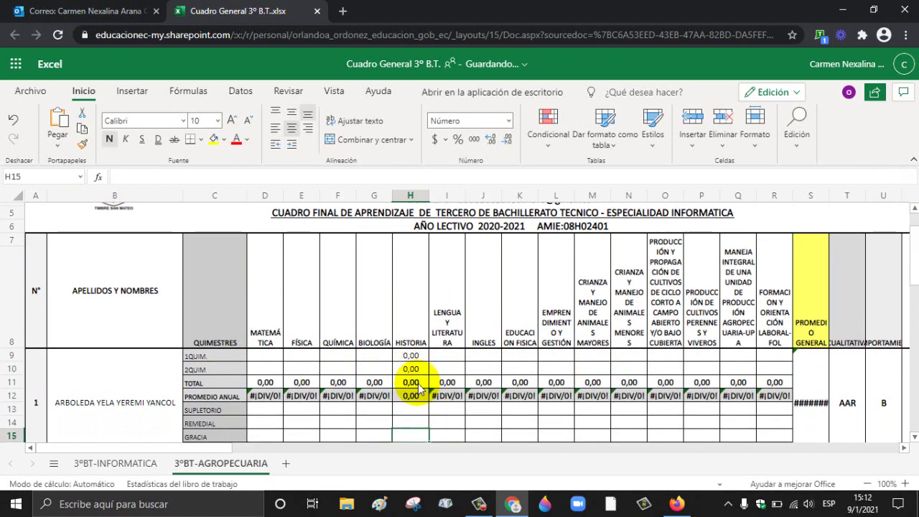
key("Return")
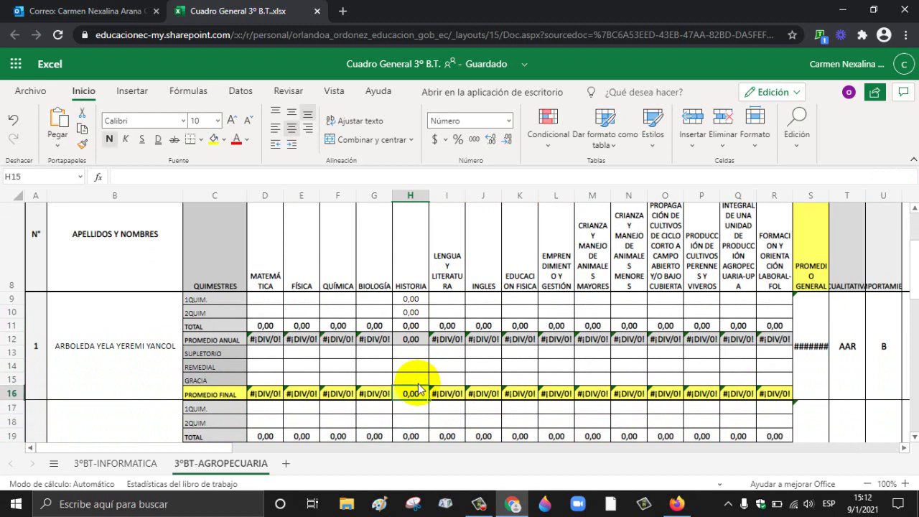
key("Up")
key("Up")
key("Up")
key("Up")
key("Up")
key("Up")
key("Up")
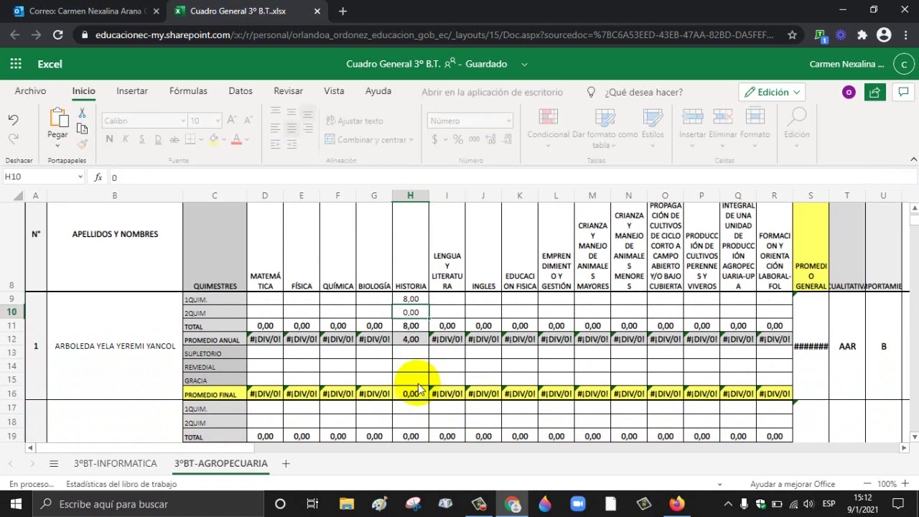
type("7")
key("Return")
Step: Enter the second student's Historia grades of 7 and 7 in H17:H18 and check them
key("Down")
key("Down")
key("Down")
key("Down")
key("Down")
key("Down")
key("Down")
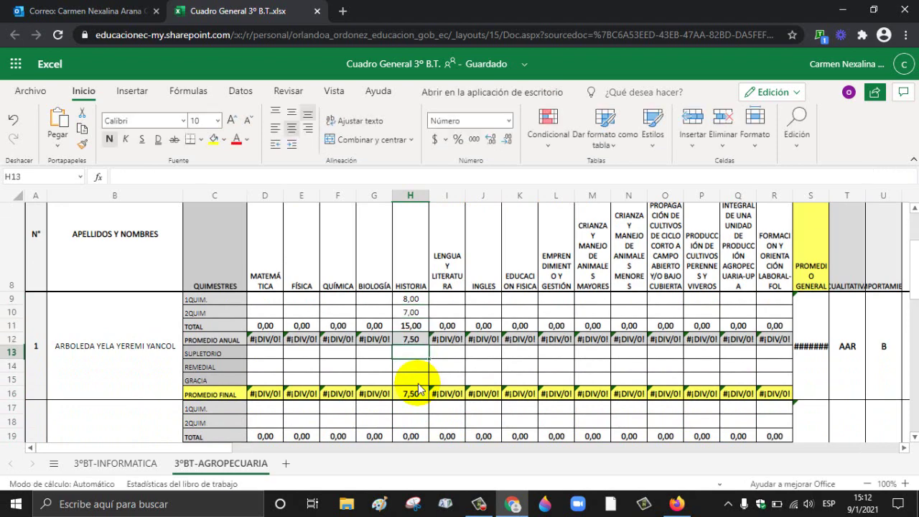
key("Down")
key("Down")
key("Down")
key("Down")
key("Down")
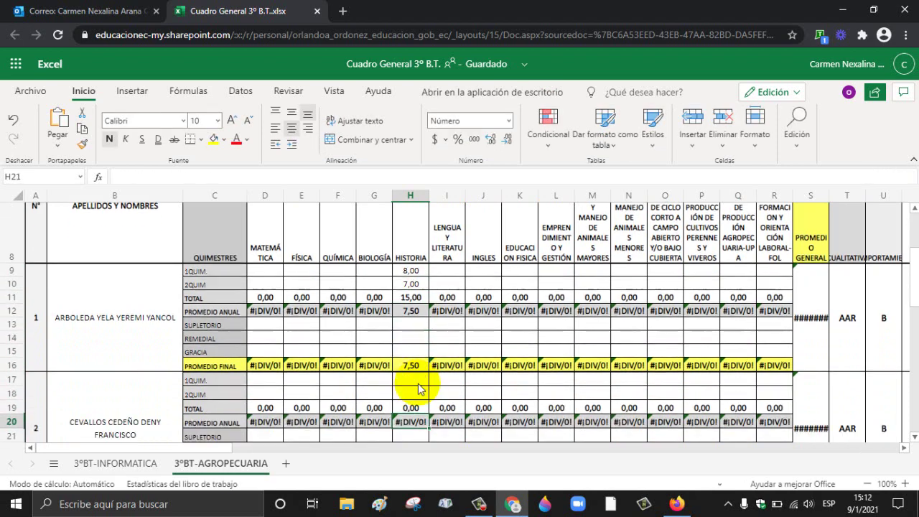
key("Up")
key("Up")
key("Up")
key("Up")
key("Up")
key("Up")
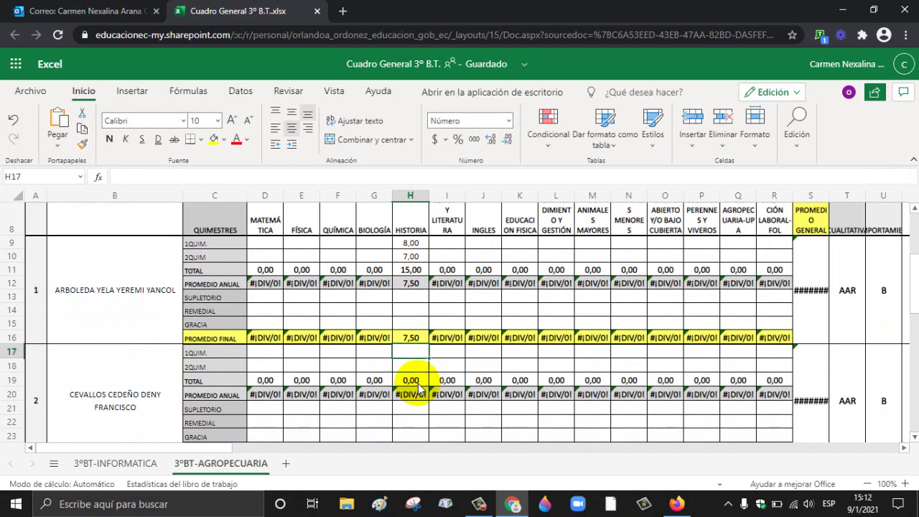
key("Return")
type("7")
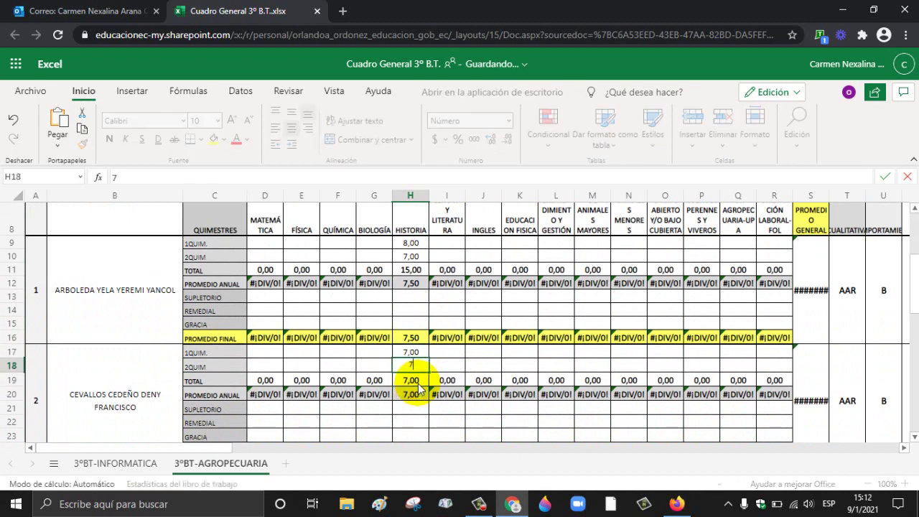
key("Return")
key("Down")
key("Down")
key("Down")
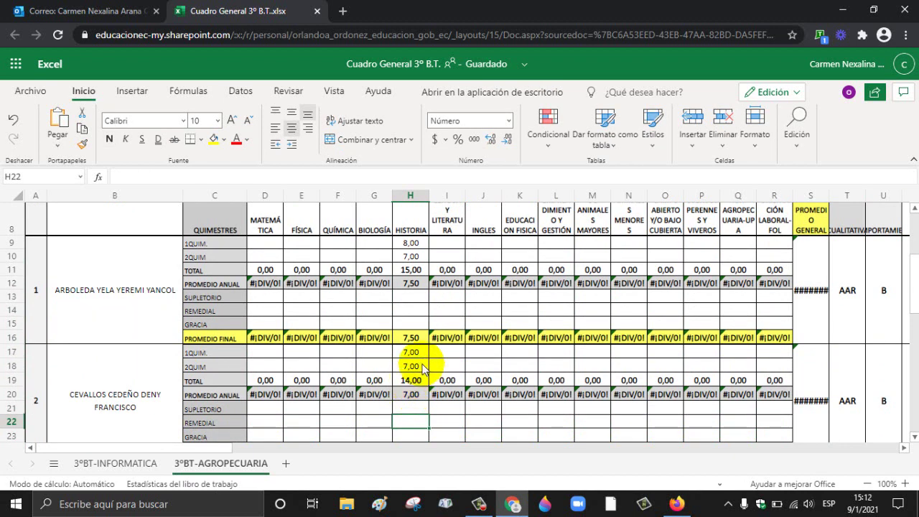
left_click(419, 356)
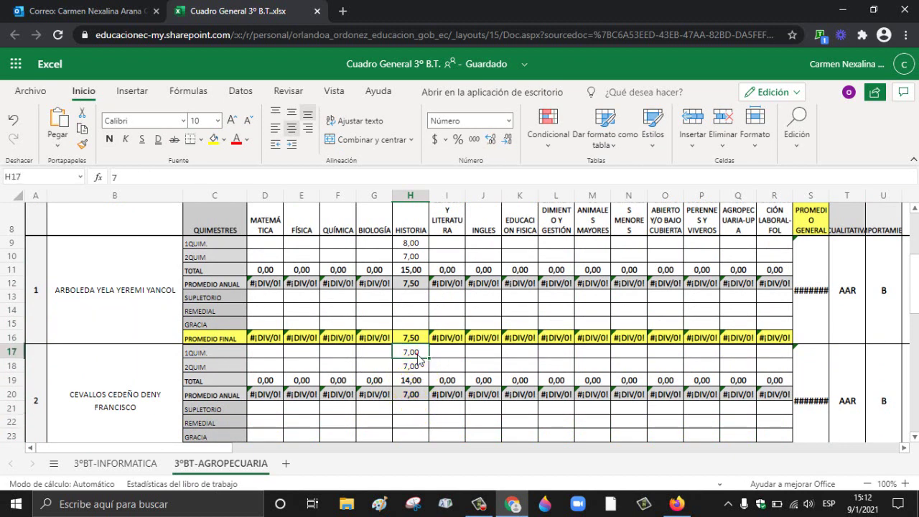
left_click(227, 354)
left_click(211, 366)
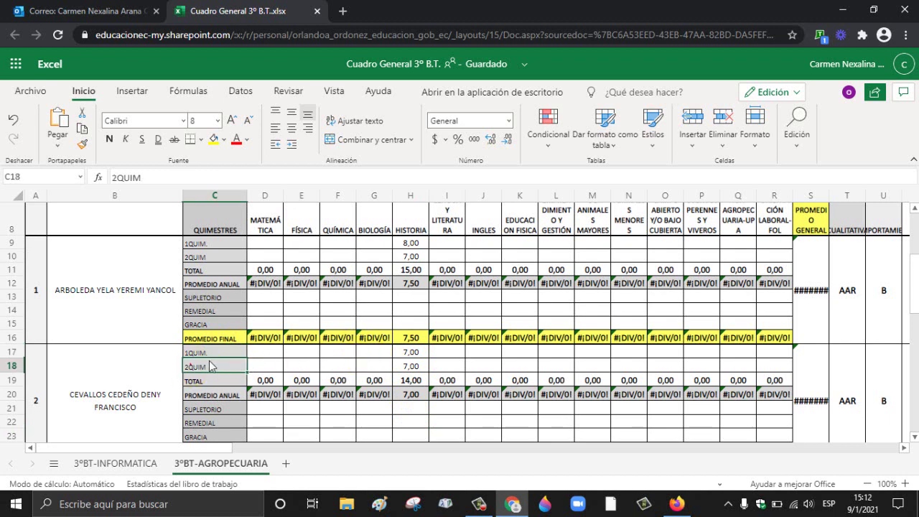
left_click(410, 364)
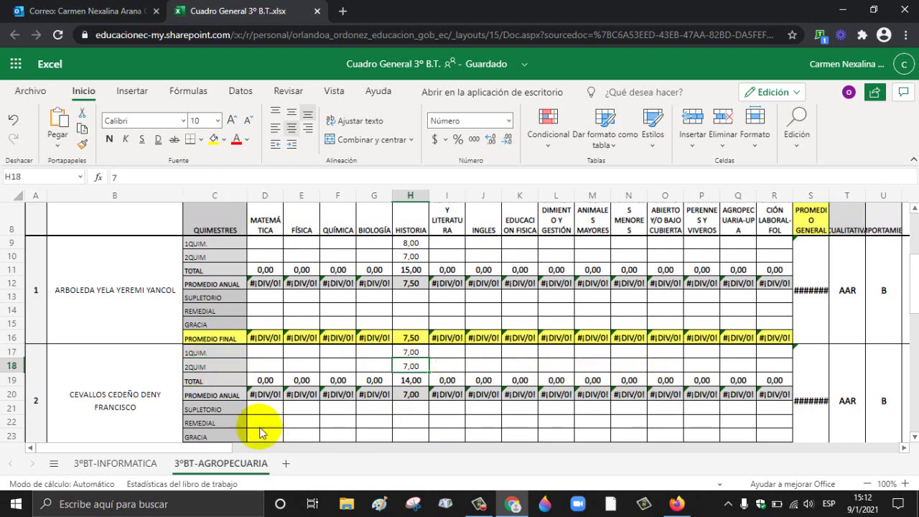
Step: On 3ºBT-INFORMATICA, enter the second student's Historia grades of 8 and 7 in H17:H18
left_click(128, 463)
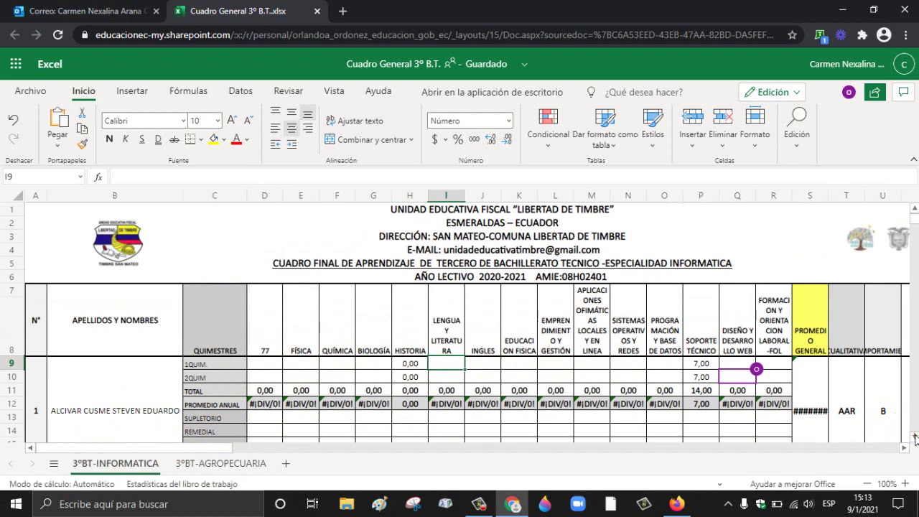
scroll(914, 438, "down", 2)
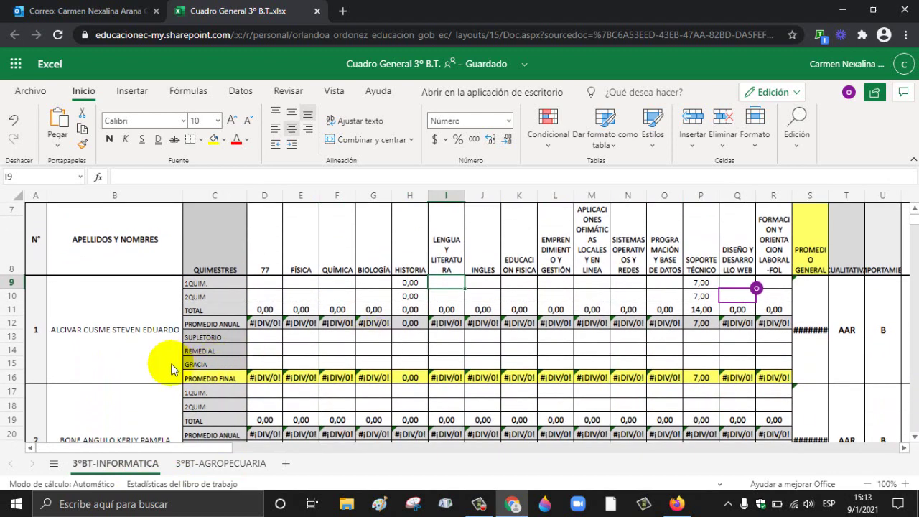
left_click(419, 392)
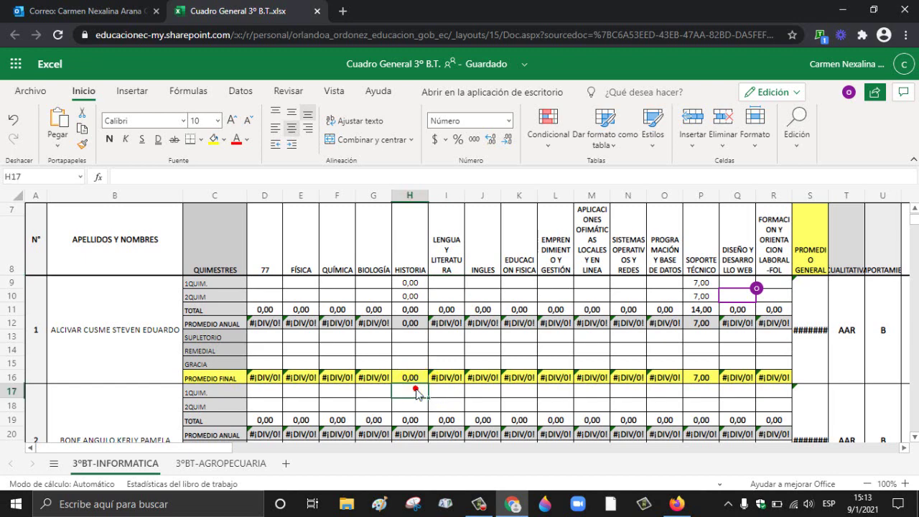
scroll(914, 439, "down", 2)
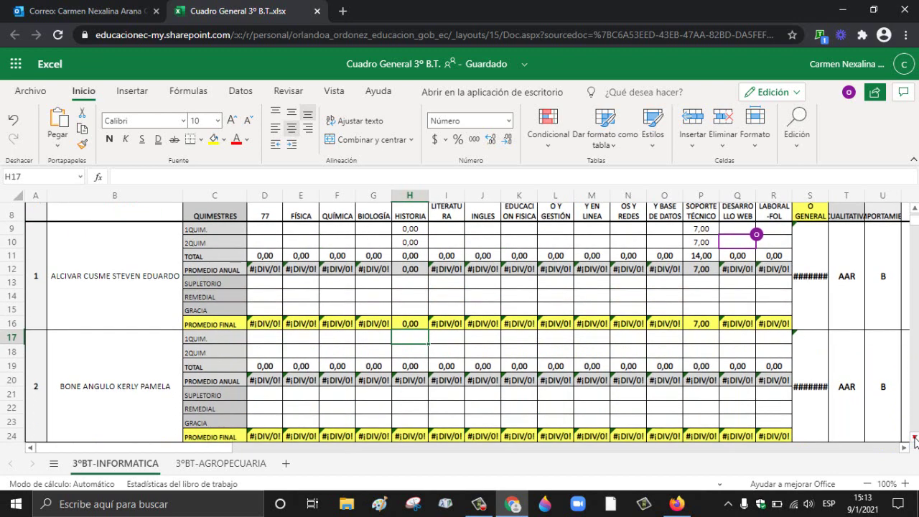
type("00")
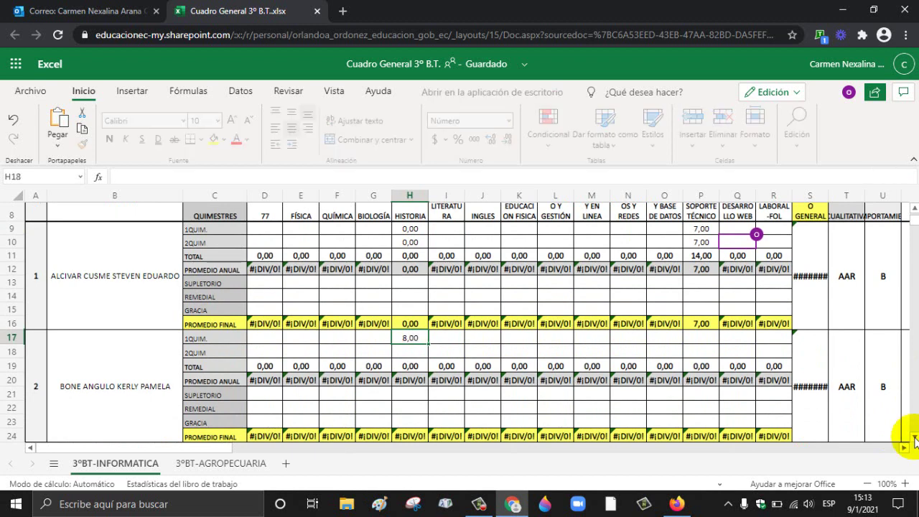
type("7")
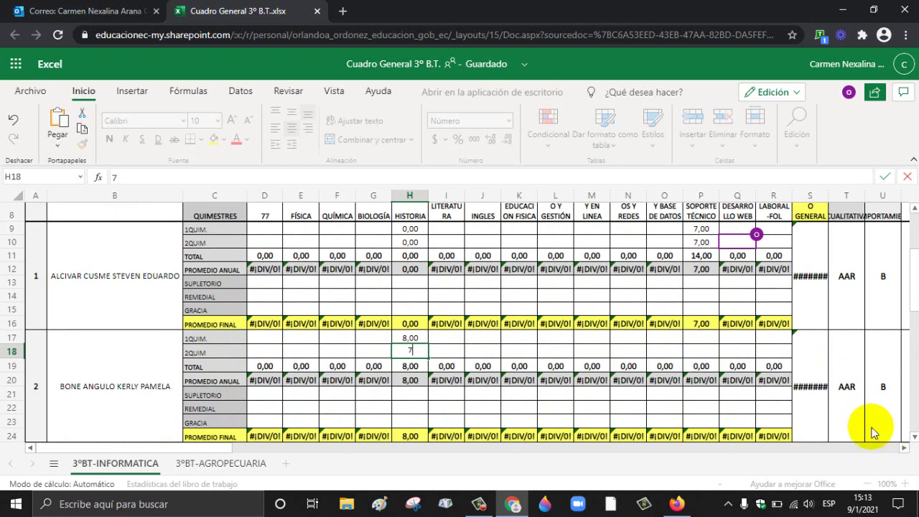
left_click(433, 382)
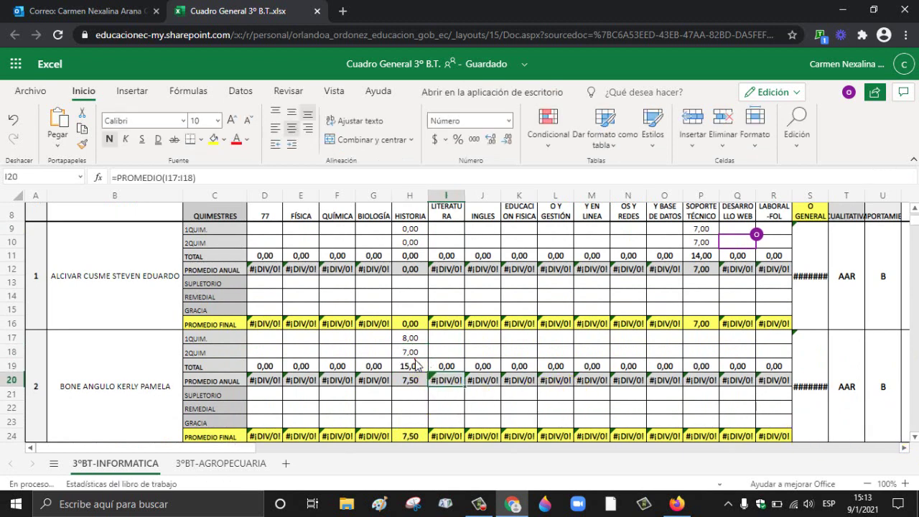
left_click(439, 351)
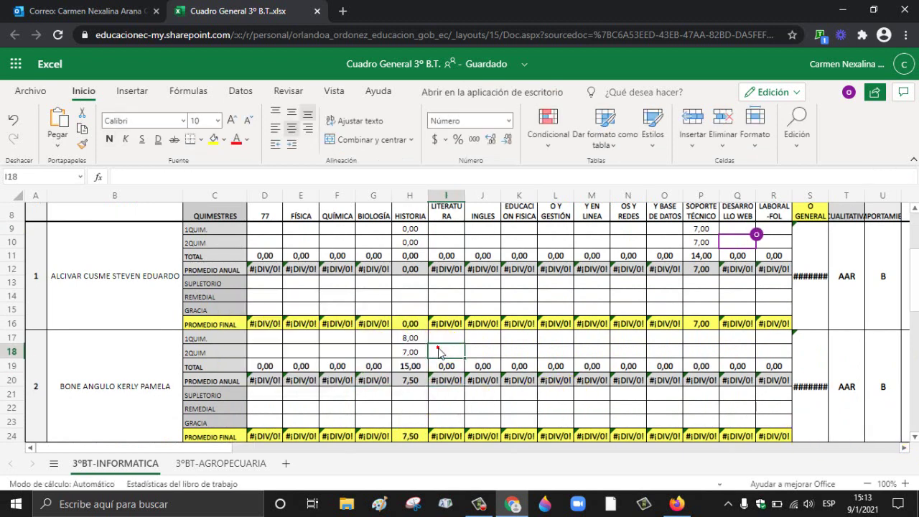
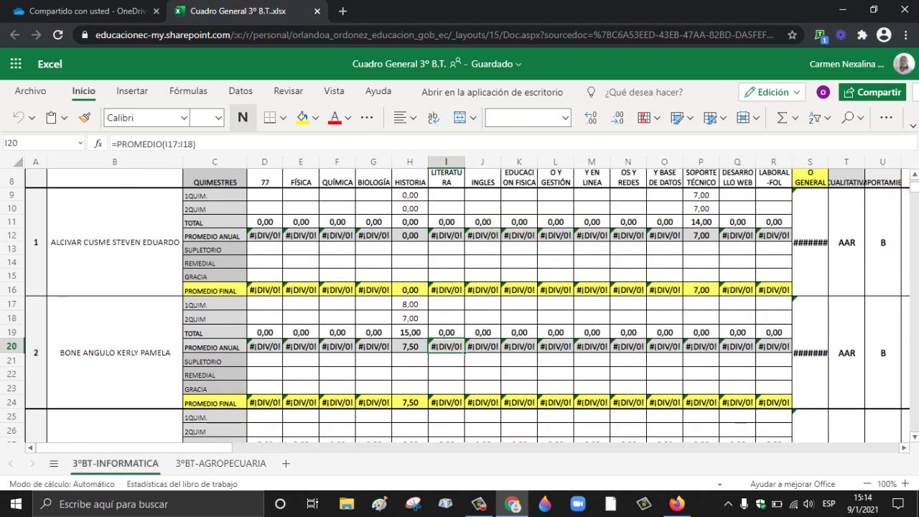
Step: Show the 3°BT-AGROPECUARIA sheet and restore down the browser window to reveal the desktop
scroll(915, 178, "up", 3)
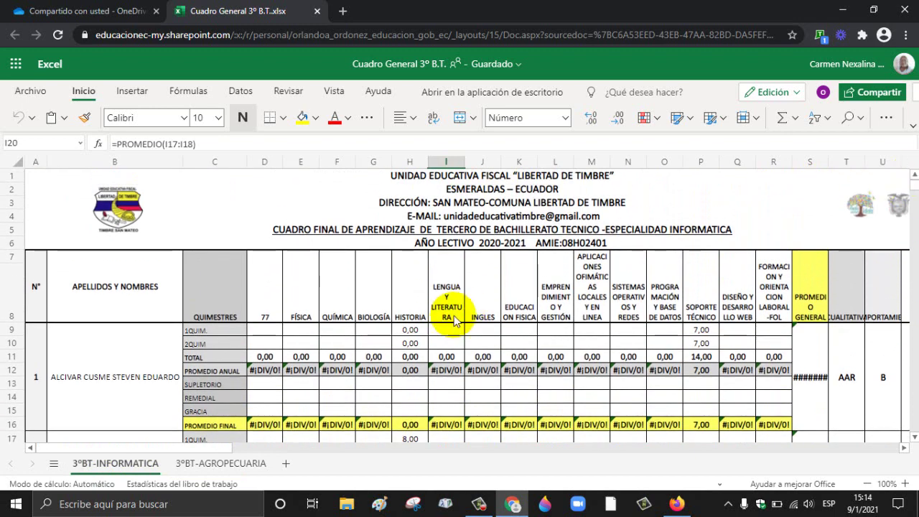
left_click(266, 463)
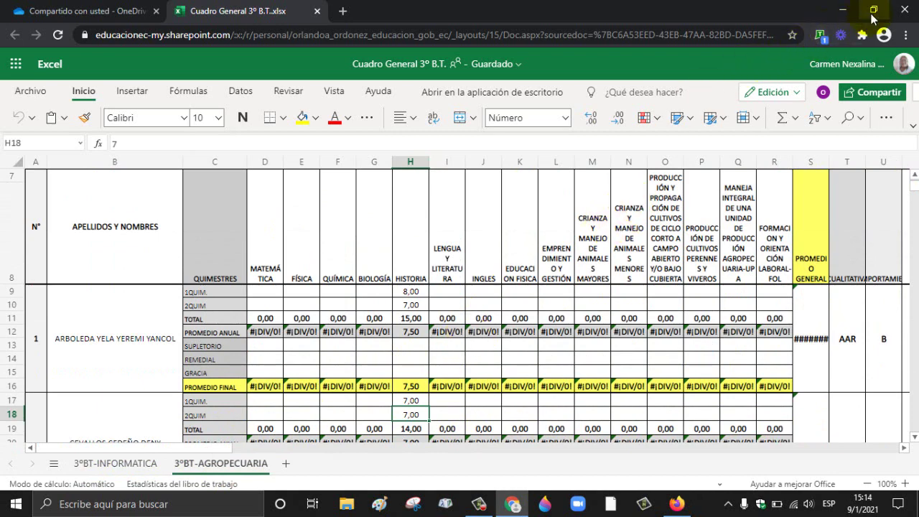
left_click(873, 11)
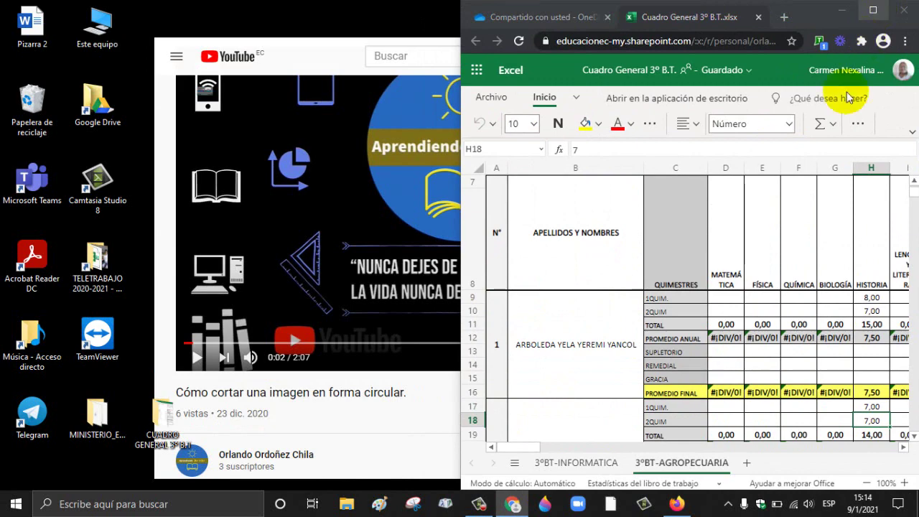
Step: Bring up the second user's workbook copy and select the first student's Soporte Técnico grades
left_click(678, 503)
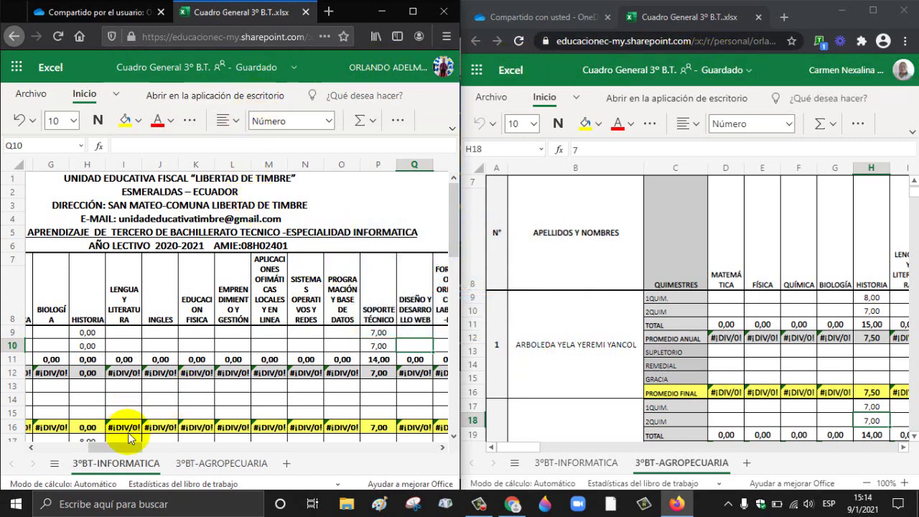
mouse_move(121, 449)
left_mouse_down()
mouse_move(51, 445)
mouse_move(89, 457)
mouse_move(78, 449)
mouse_move(136, 448)
left_mouse_up()
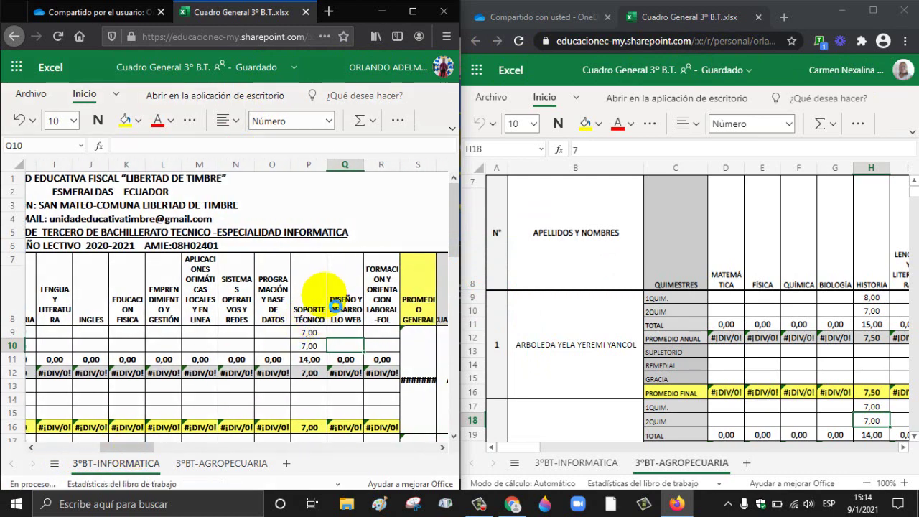
left_click(309, 333)
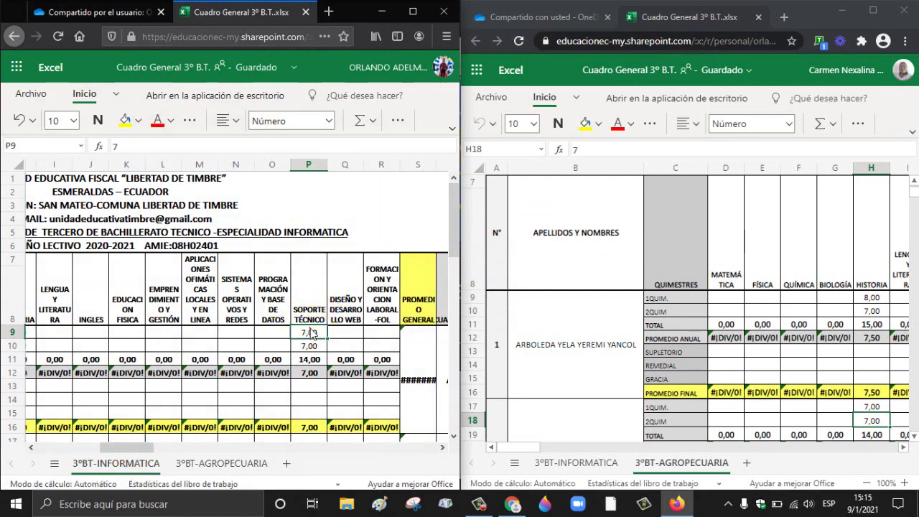
left_click(311, 346)
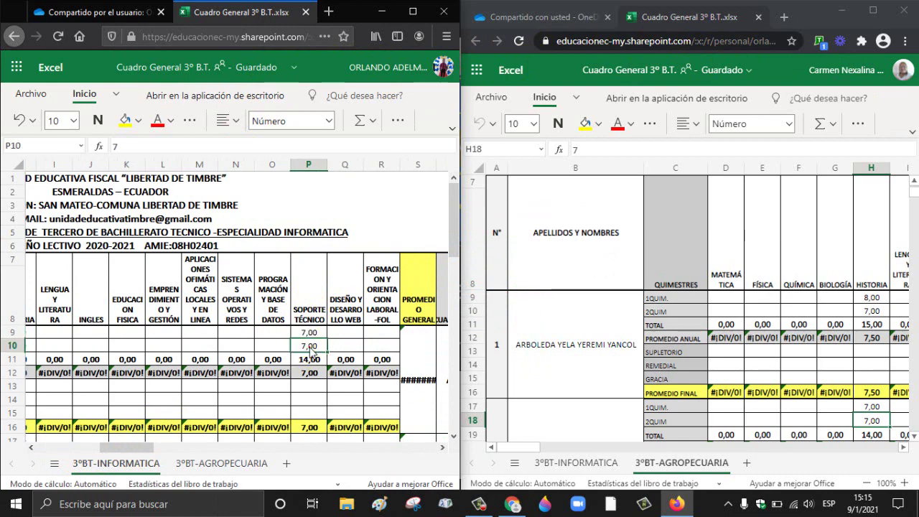
Step: On 3°BT-INFORMATICA, change the first student's Soporte Técnico grades in P9:P10 from 7,00 to 0,00
left_click(547, 462)
left_click_drag(516, 447, 562, 447)
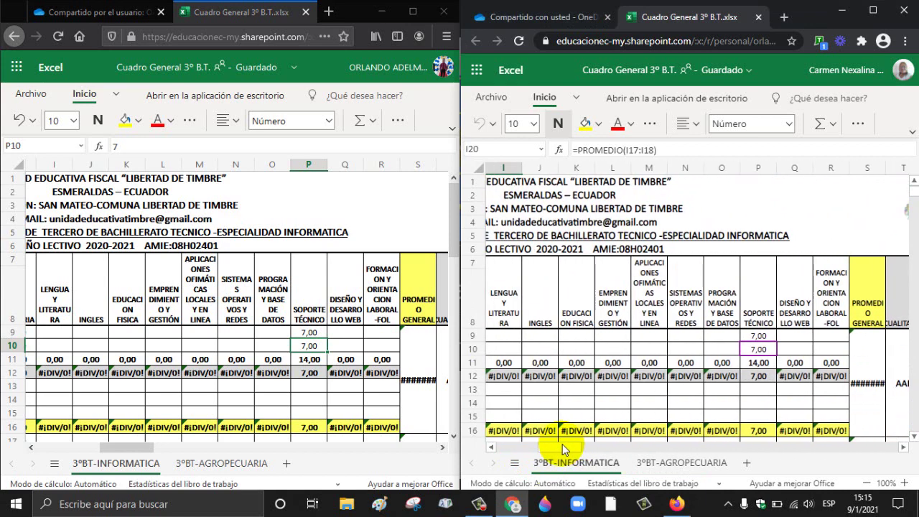
left_click(313, 333)
left_click(313, 349)
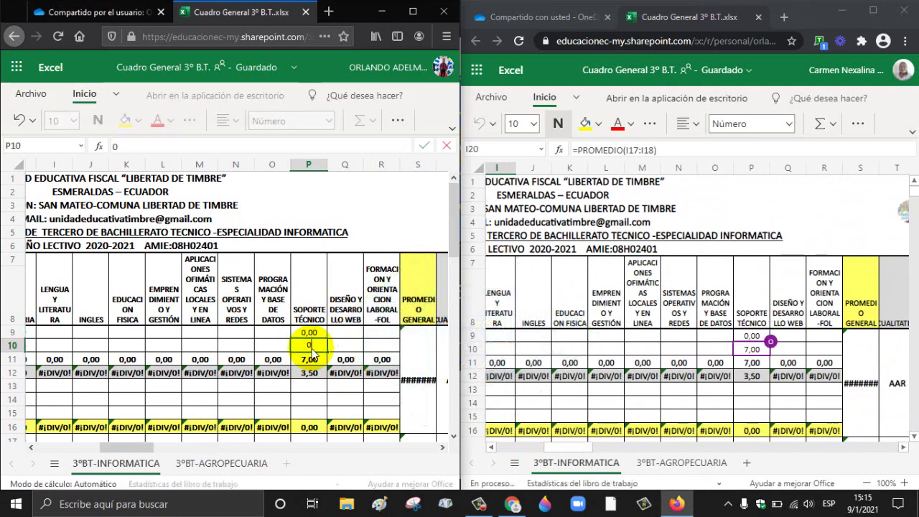
key("Return")
left_click(312, 349)
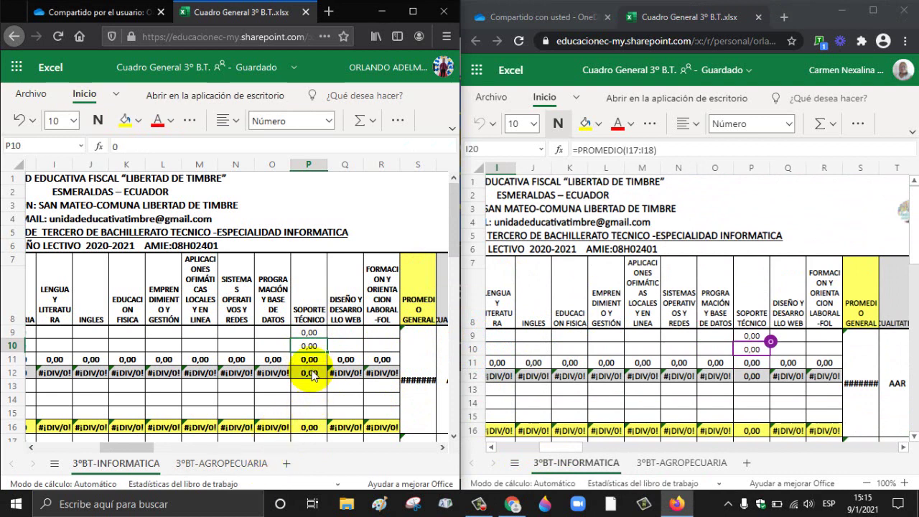
left_click(309, 334)
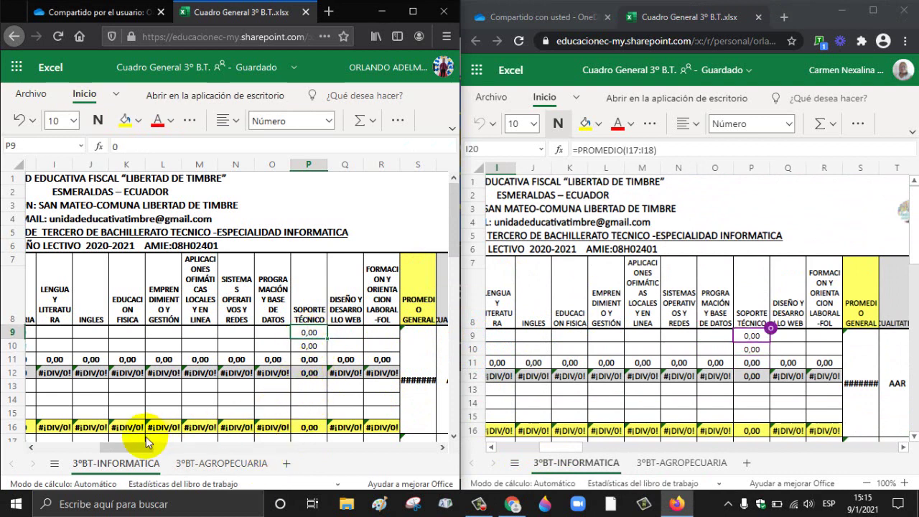
left_click_drag(127, 450, 59, 446)
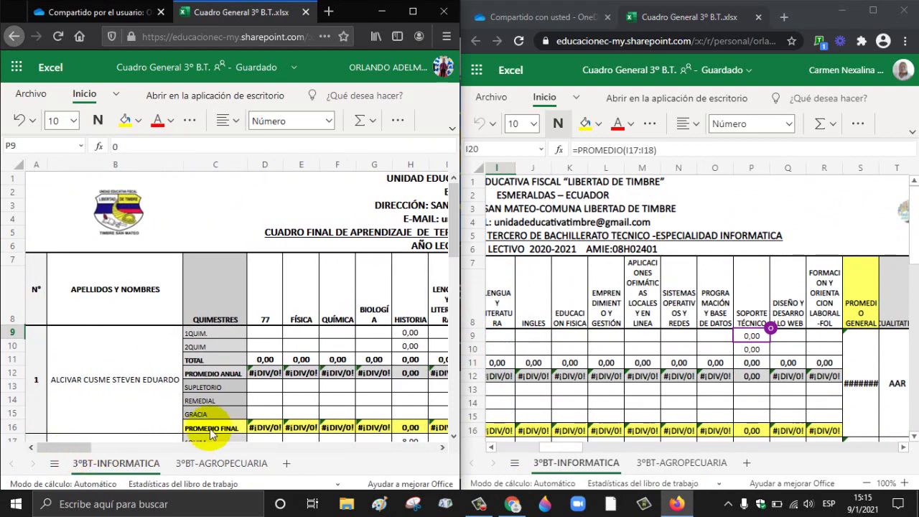
Step: Enter the second student's Soporte Técnico grades of 8 and 7 in P17:P18
left_click(453, 436)
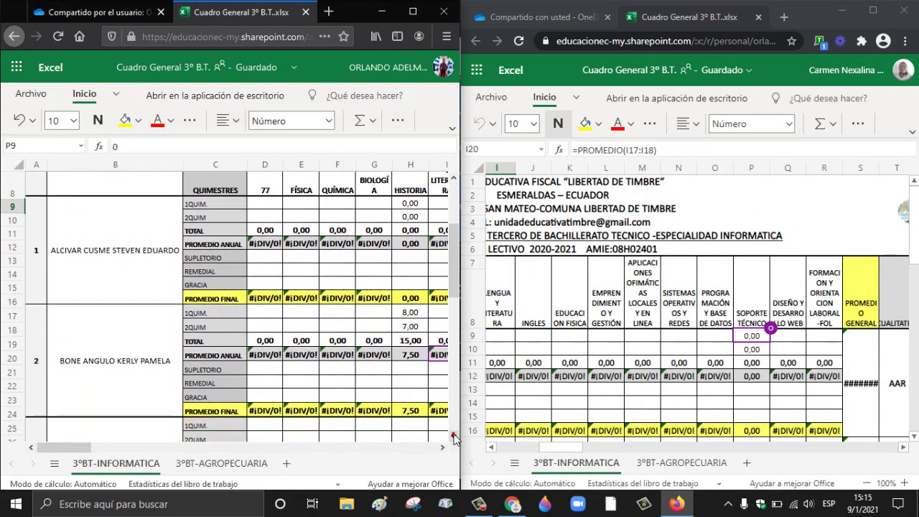
left_click_drag(60, 448, 134, 448)
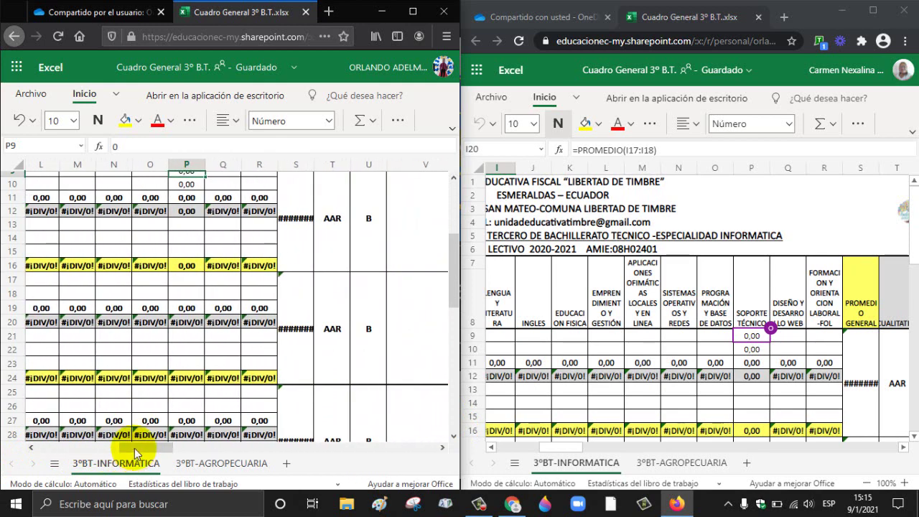
left_click(453, 177)
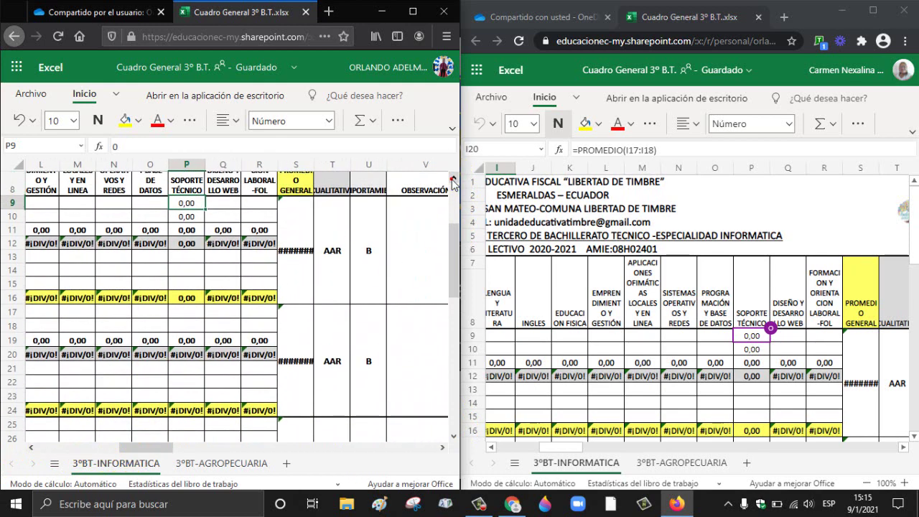
left_click(185, 312)
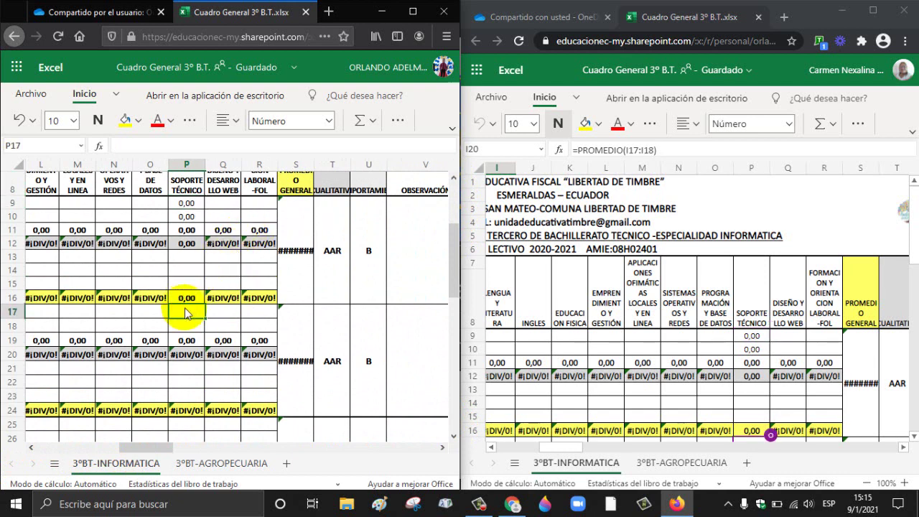
type("8")
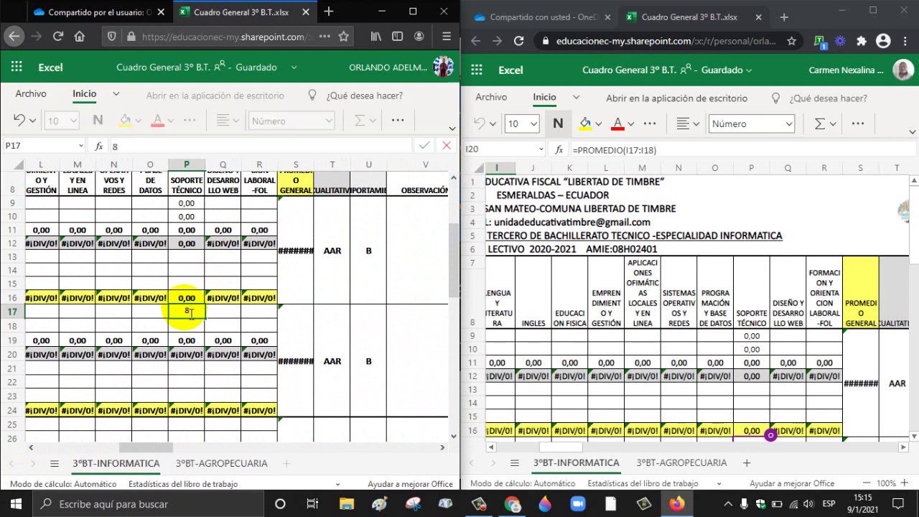
key("Return")
type("7")
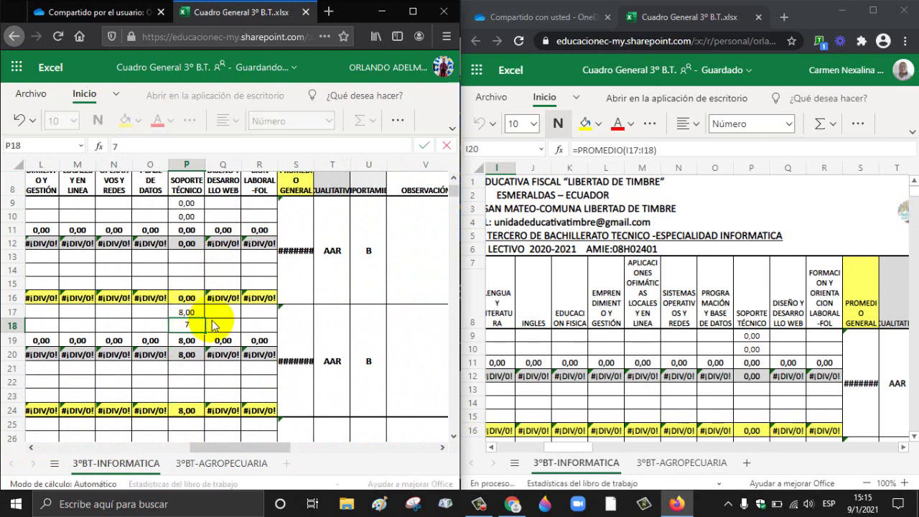
left_click(213, 313)
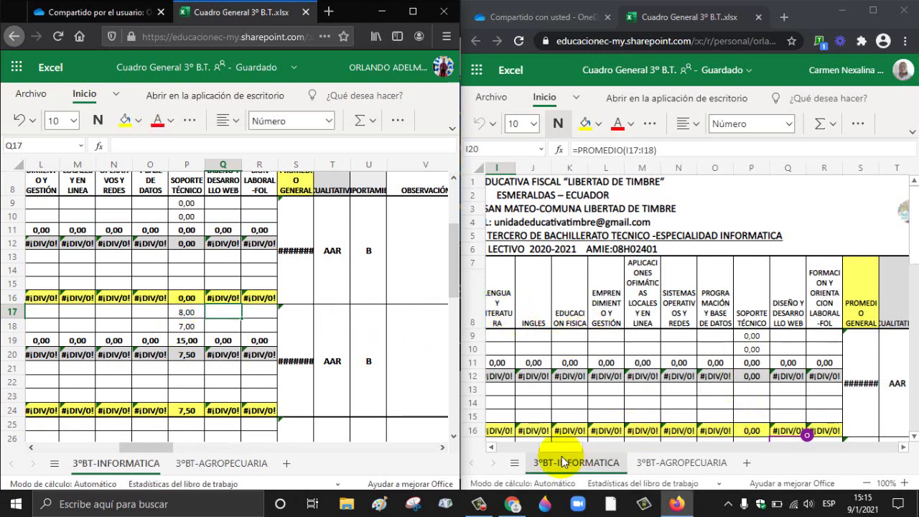
Step: Scroll the sheet to check that the second student's total is 15,00 and average 7,50
left_click_drag(560, 447, 534, 450)
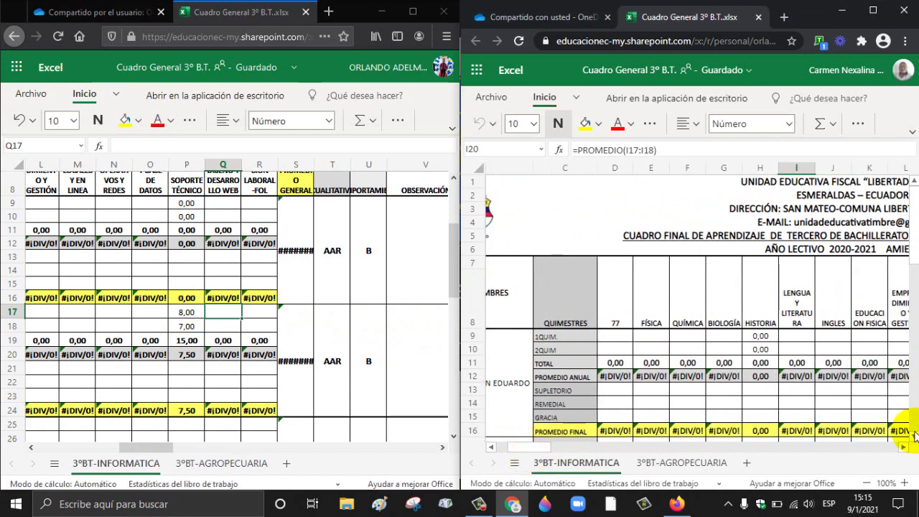
scroll(915, 435, "down", 2)
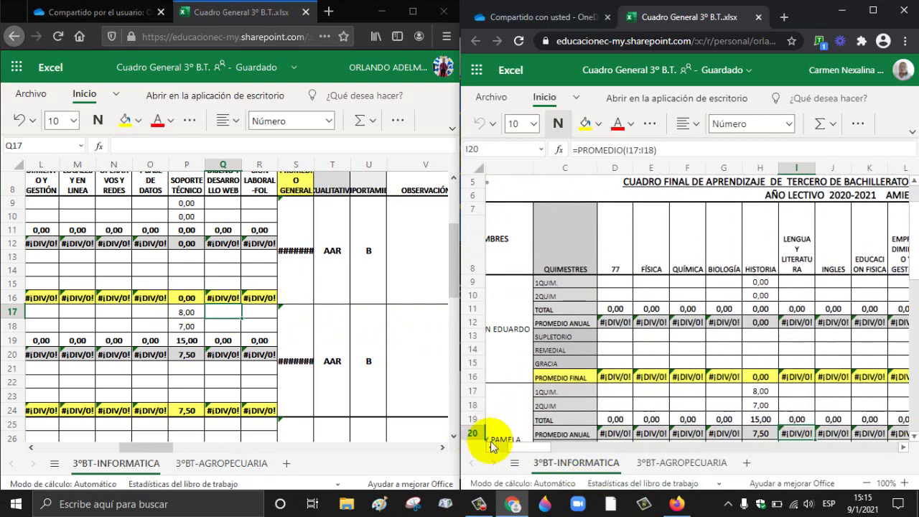
left_click_drag(525, 444, 514, 450)
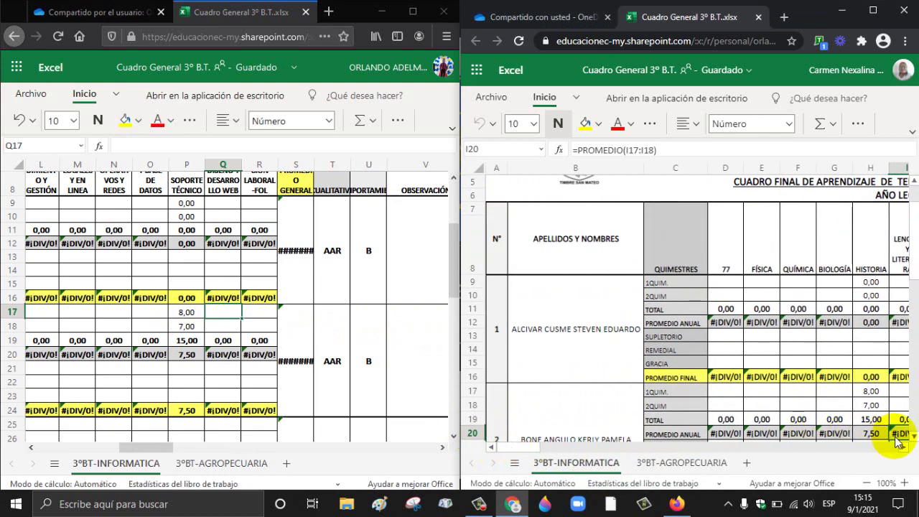
scroll(914, 438, "down", 2)
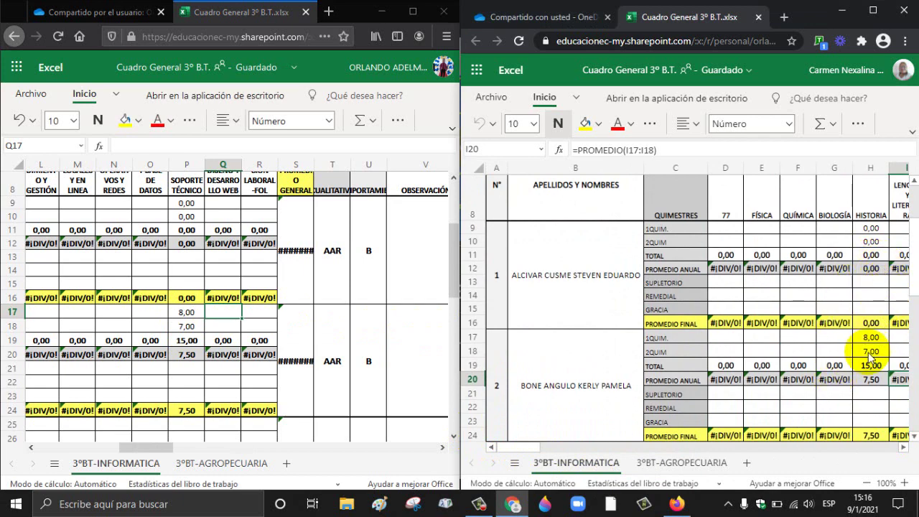
Step: On 3°BT-AGROPECUARIA, enter 7 as the third student's Historia grades in H25:H26
left_click(681, 462)
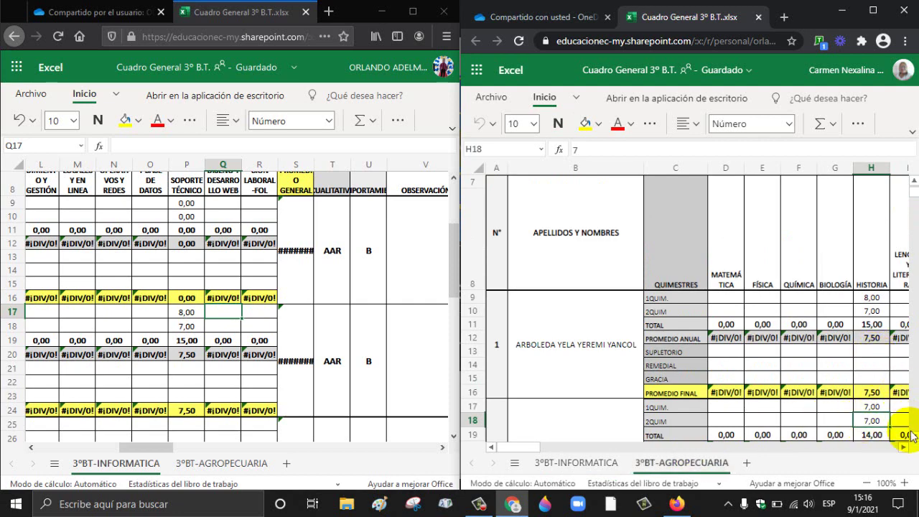
scroll(913, 437, "down", 5)
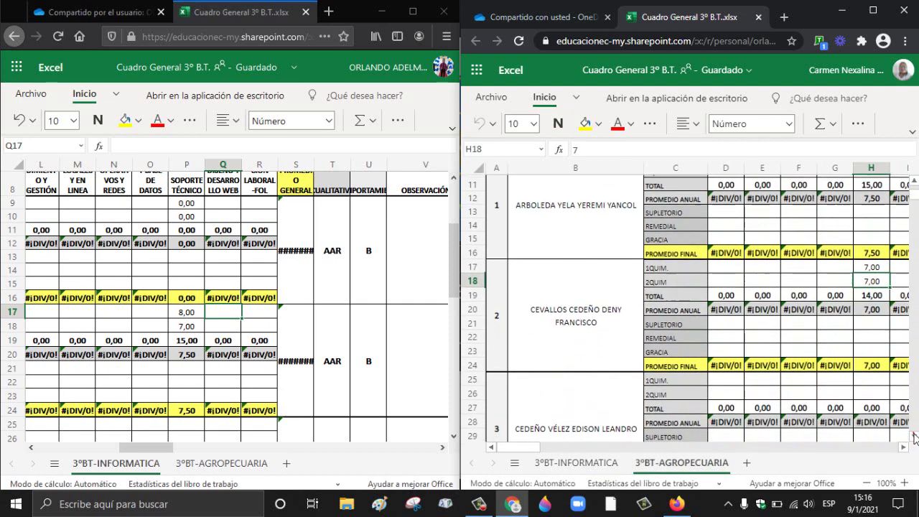
left_click(874, 333)
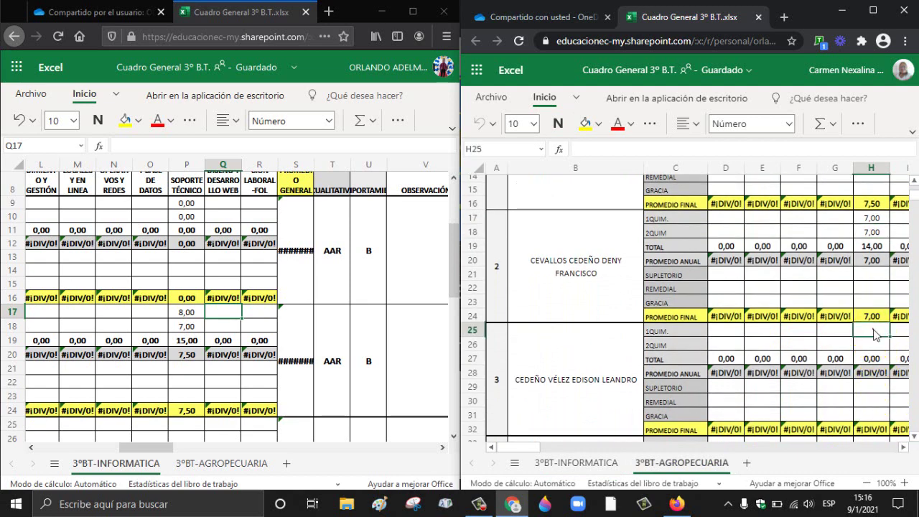
key("Return")
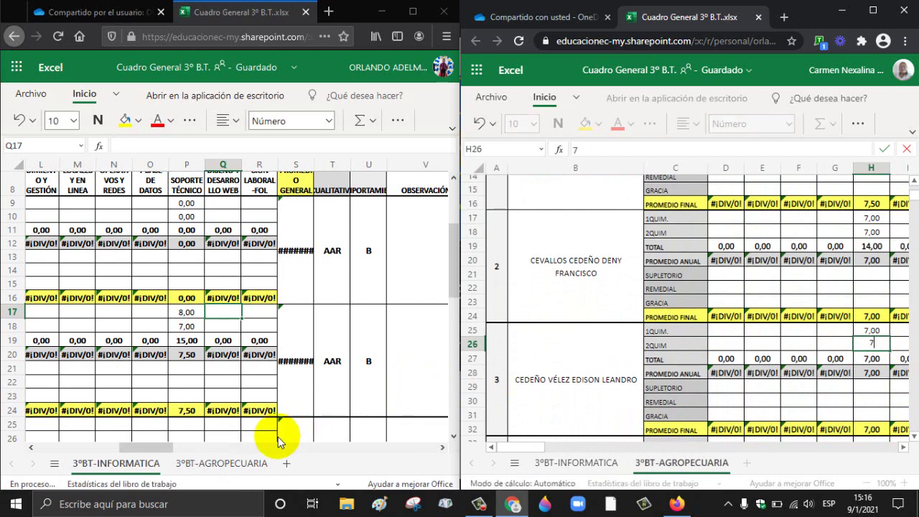
Step: Show 3°BT-AGROPECUARIA in the other editor's window to confirm the synced grades, then maximize it
left_click(246, 465)
left_click(251, 464)
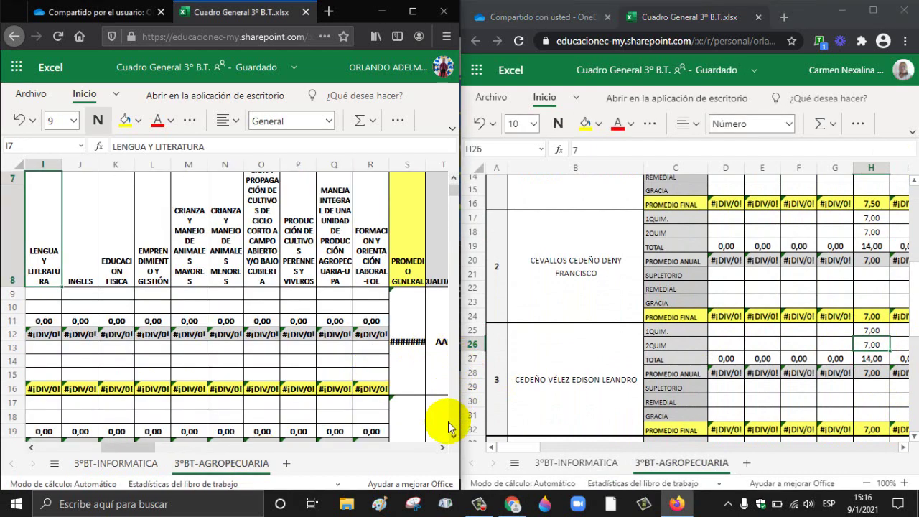
left_click_drag(122, 446, 84, 457)
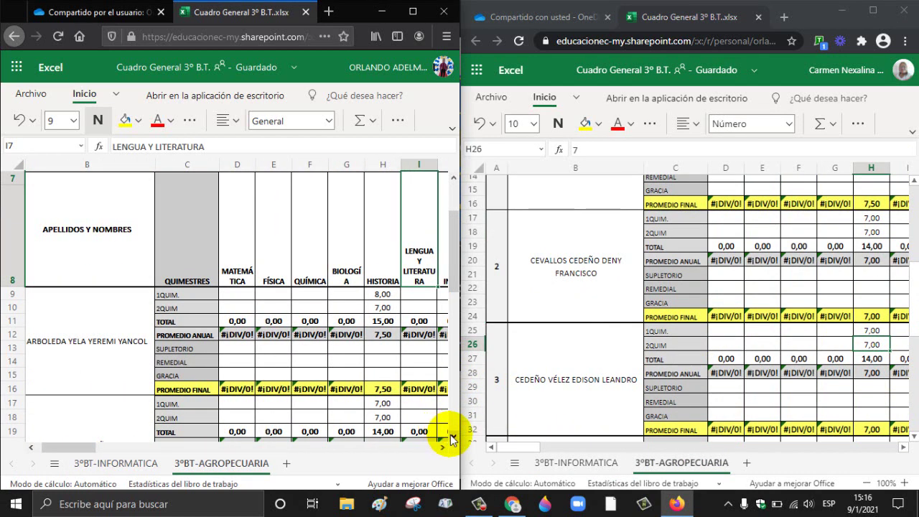
scroll(450, 434, "down", 3)
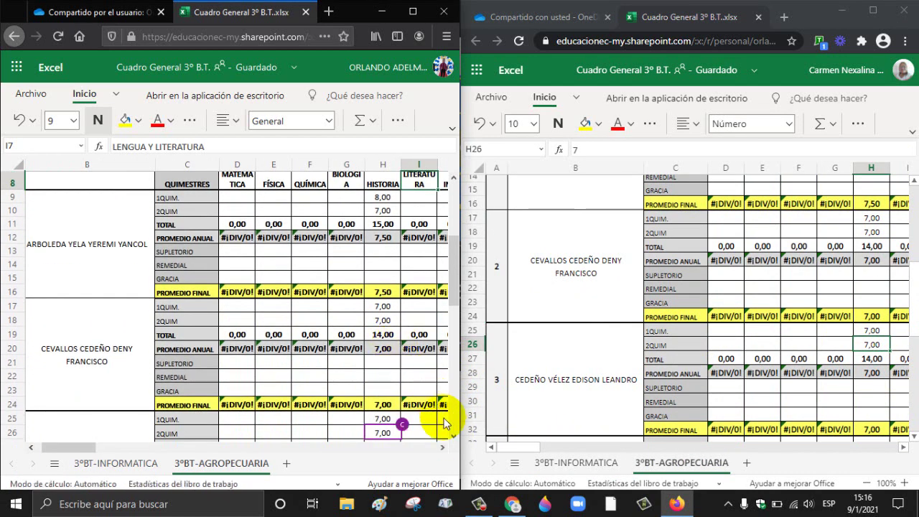
scroll(450, 434, "down", 2)
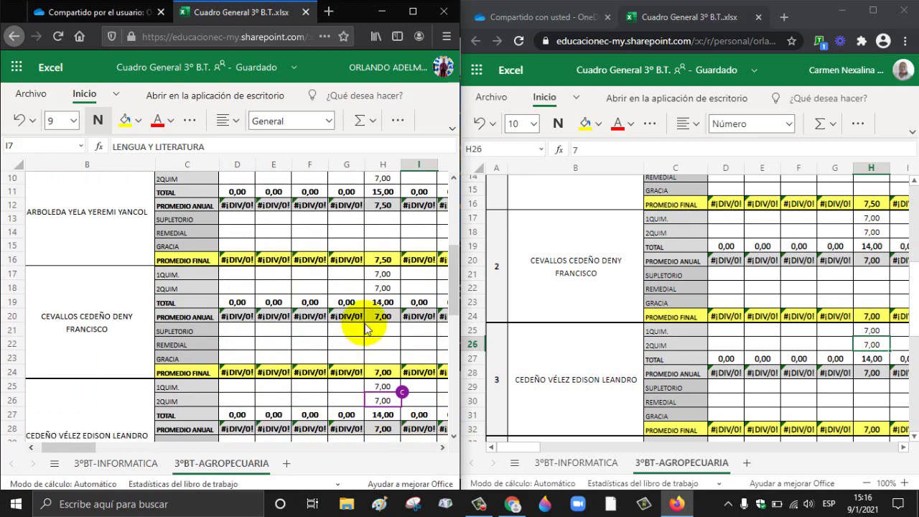
left_click(423, 18)
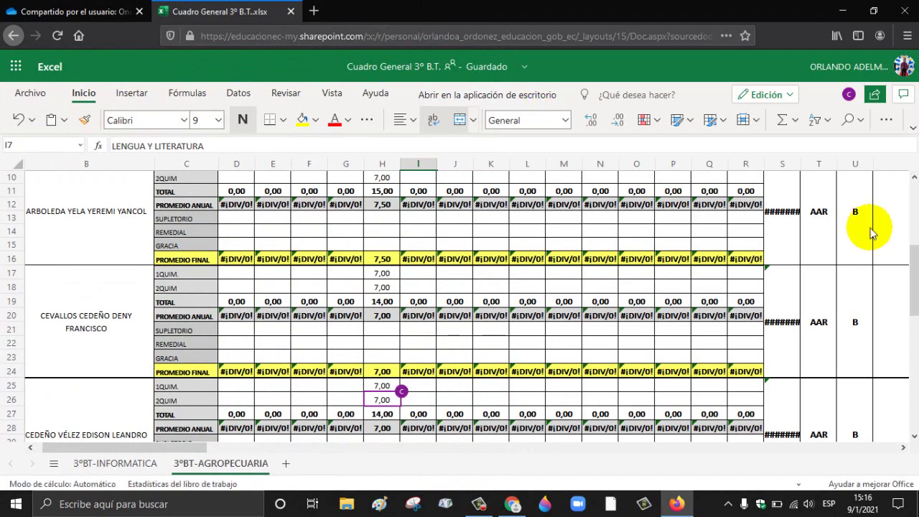
Step: View the 3°BT-INFORMATICA sheet from its title block, then minimize that workbook window
left_click_drag(915, 260, 914, 218)
mouse_move(399, 271)
left_mouse_down()
mouse_move(358, 266)
mouse_move(352, 274)
mouse_move(405, 275)
left_mouse_up()
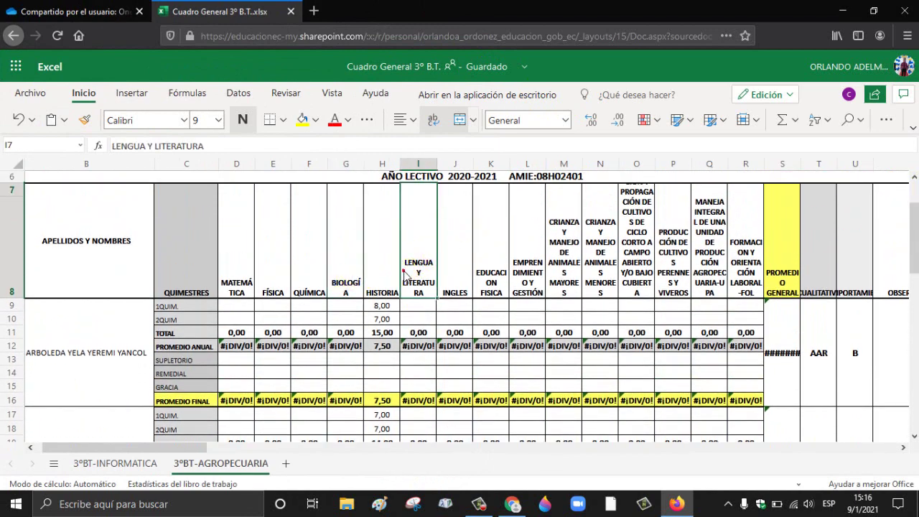
left_click(140, 462)
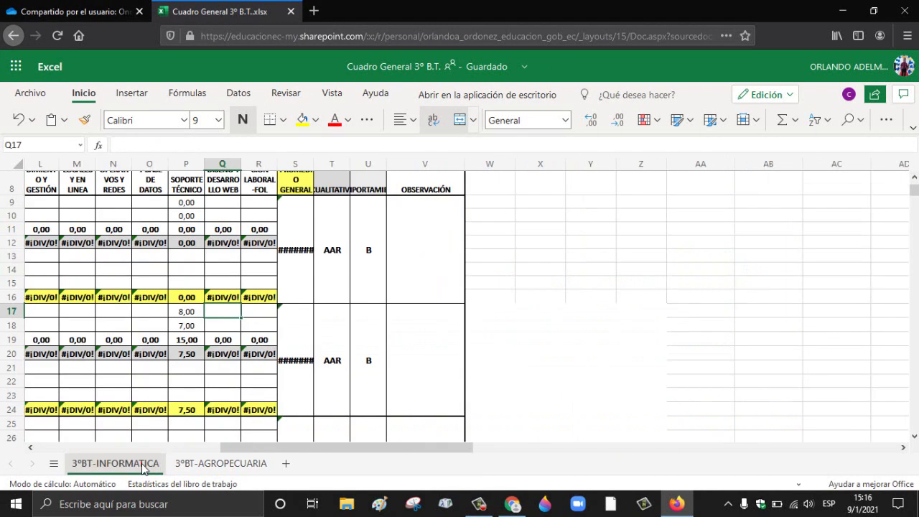
left_click_drag(277, 447, 158, 447)
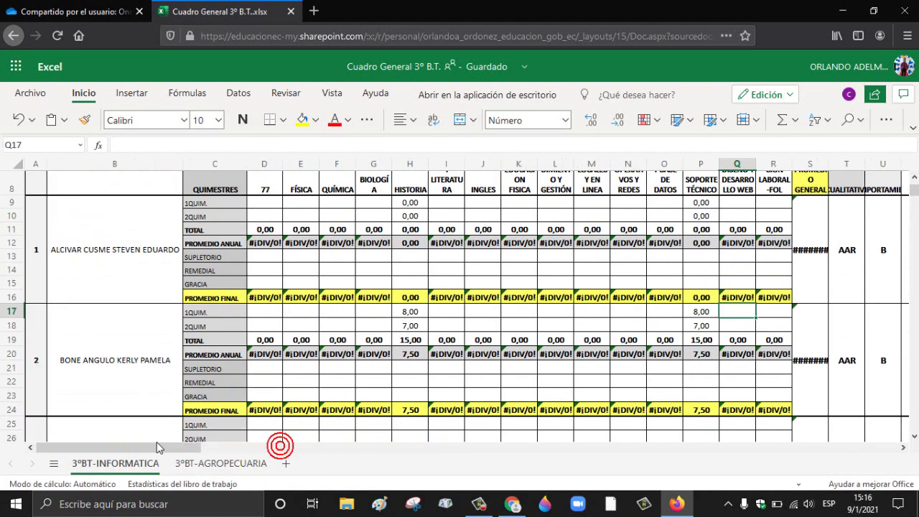
left_click(914, 177)
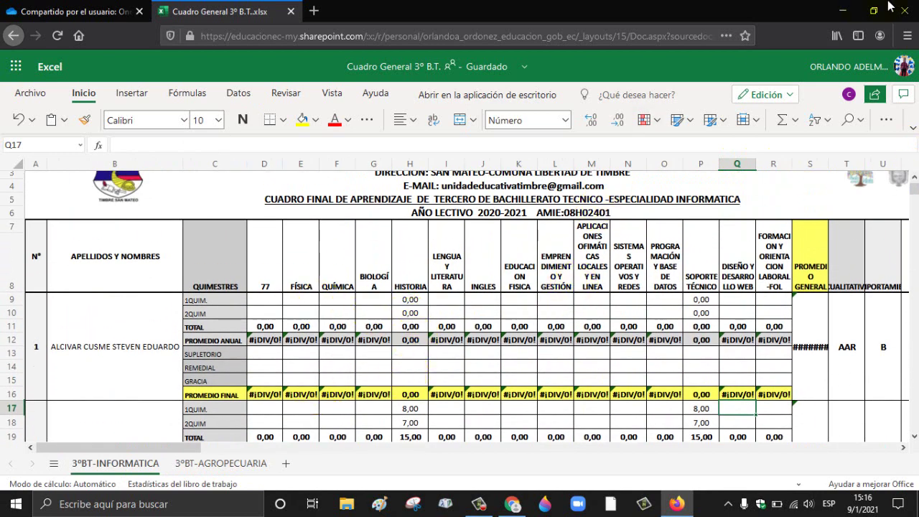
left_click(849, 11)
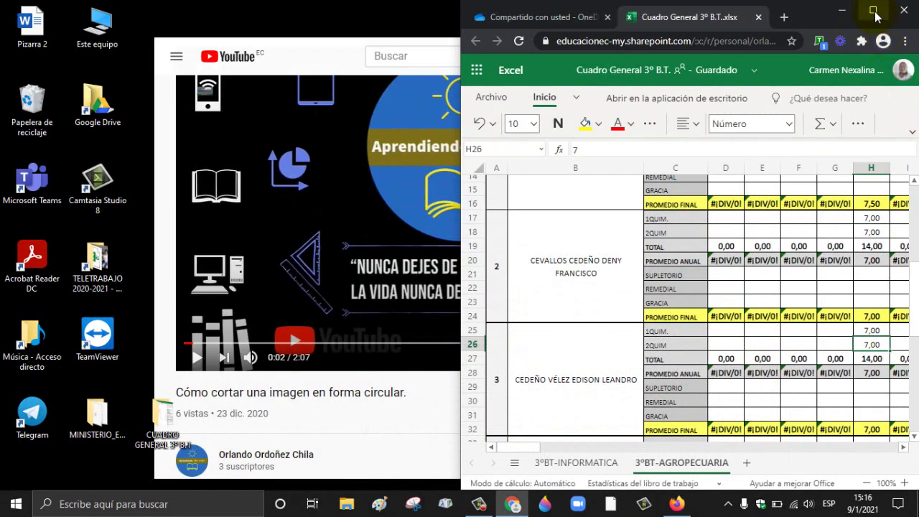
Step: Maximize the workbook, select the Historia column H on both sheets, then close the workbook
left_click(873, 12)
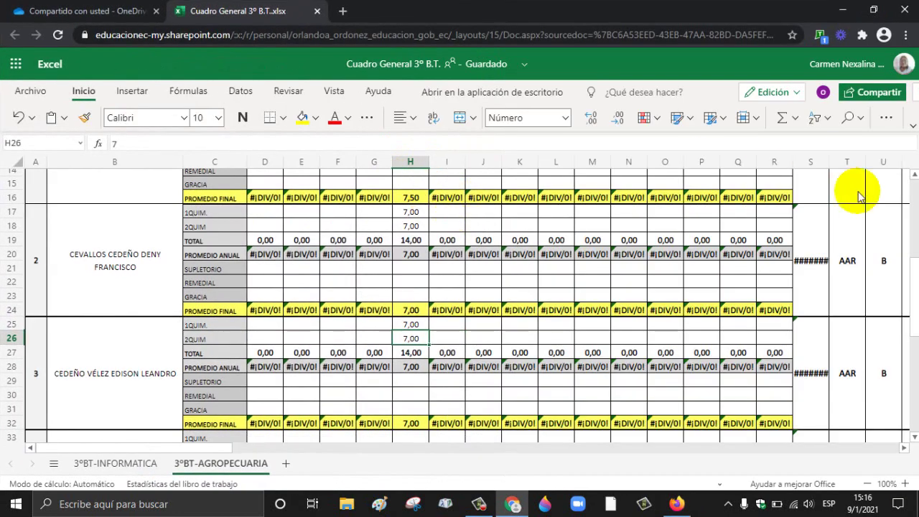
left_click_drag(914, 269, 914, 236)
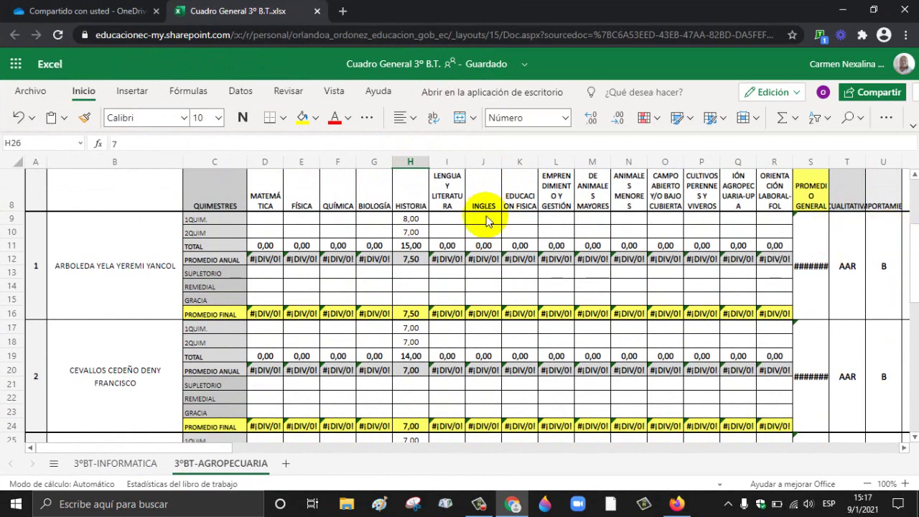
left_click(412, 163)
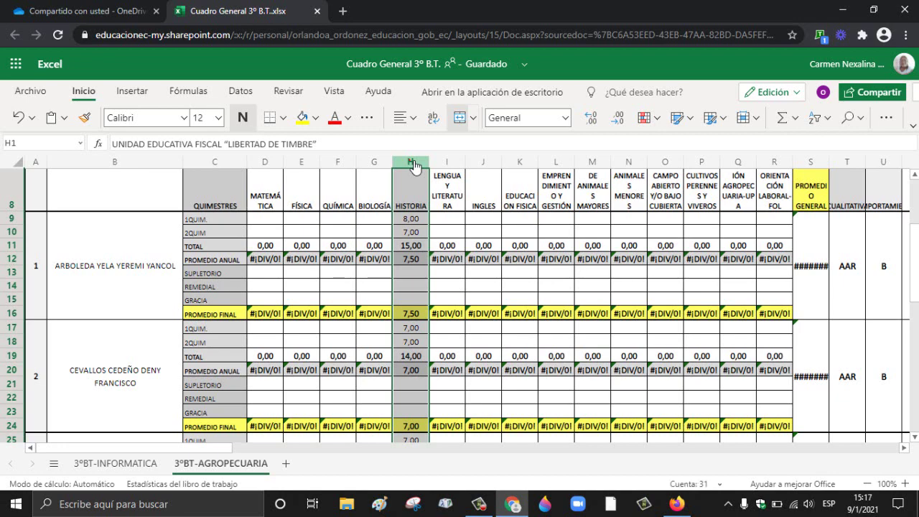
left_click(118, 463)
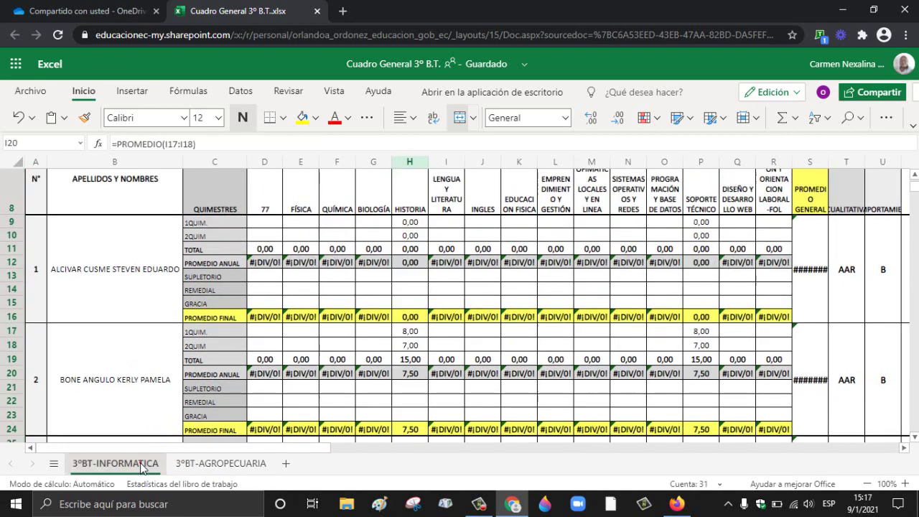
left_click(412, 163)
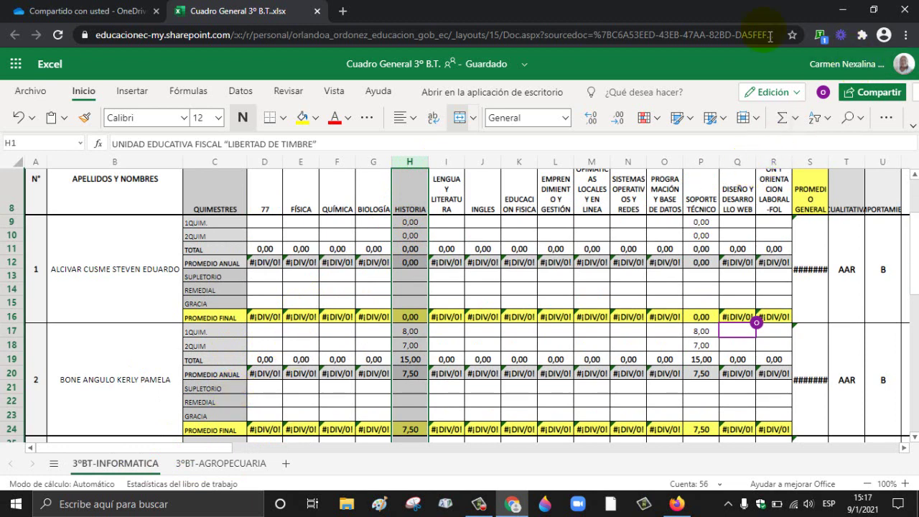
left_click(317, 12)
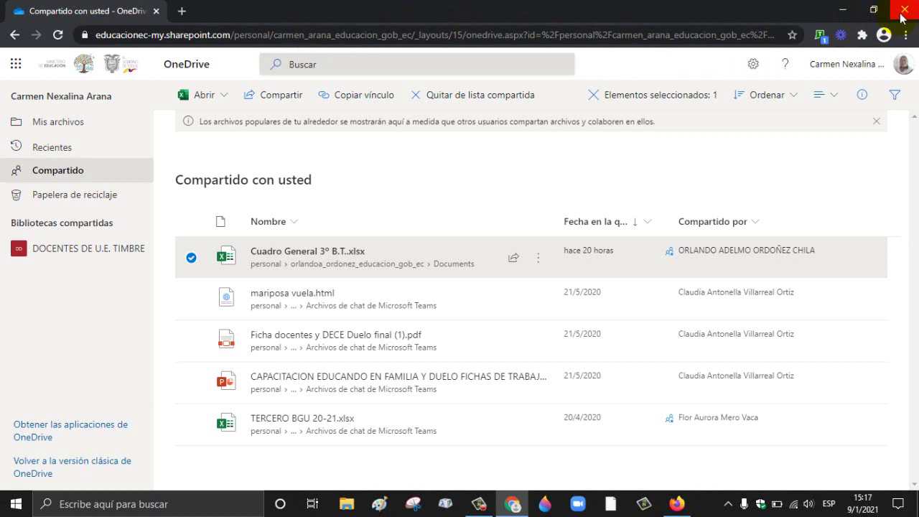
Step: Choose Cerrar sesión from the account avatar menu
left_click(900, 71)
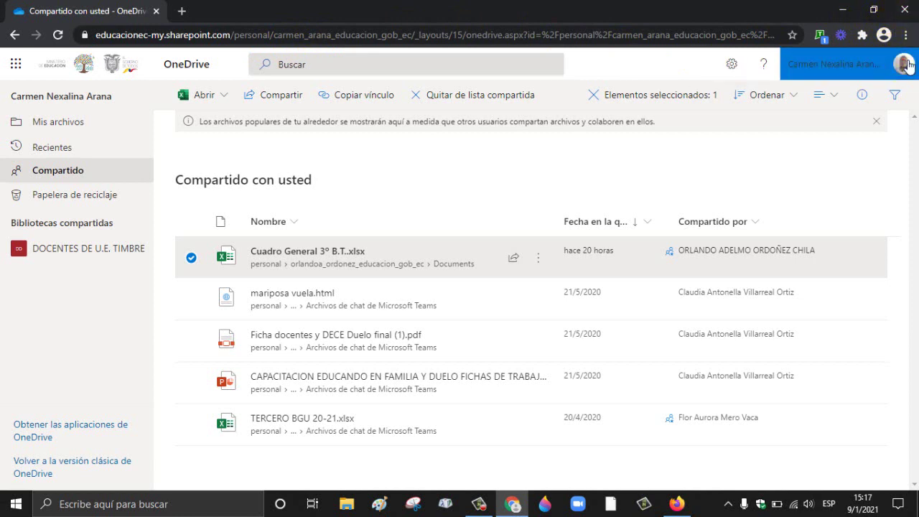
left_click(906, 64)
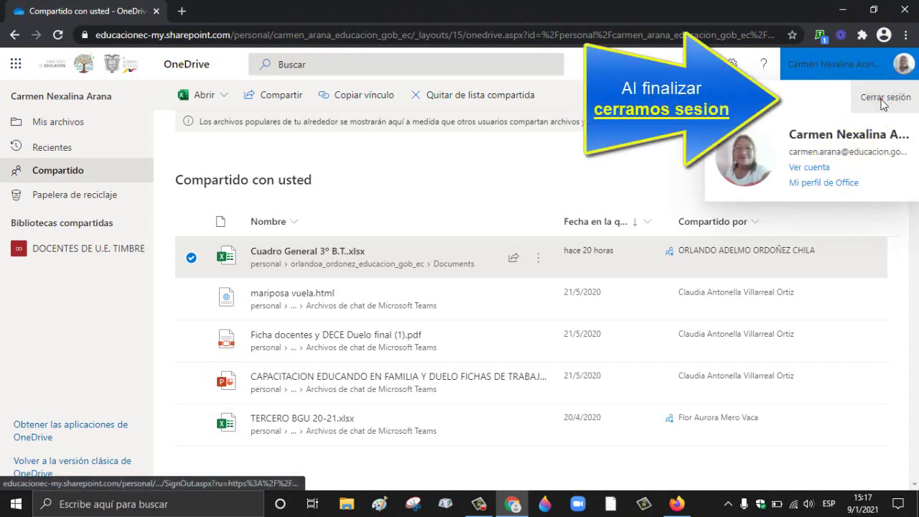
left_click(884, 105)
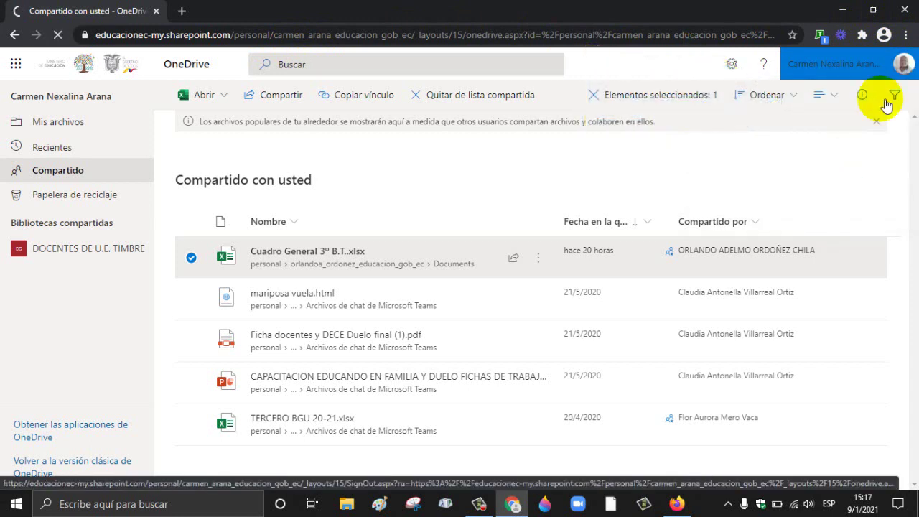